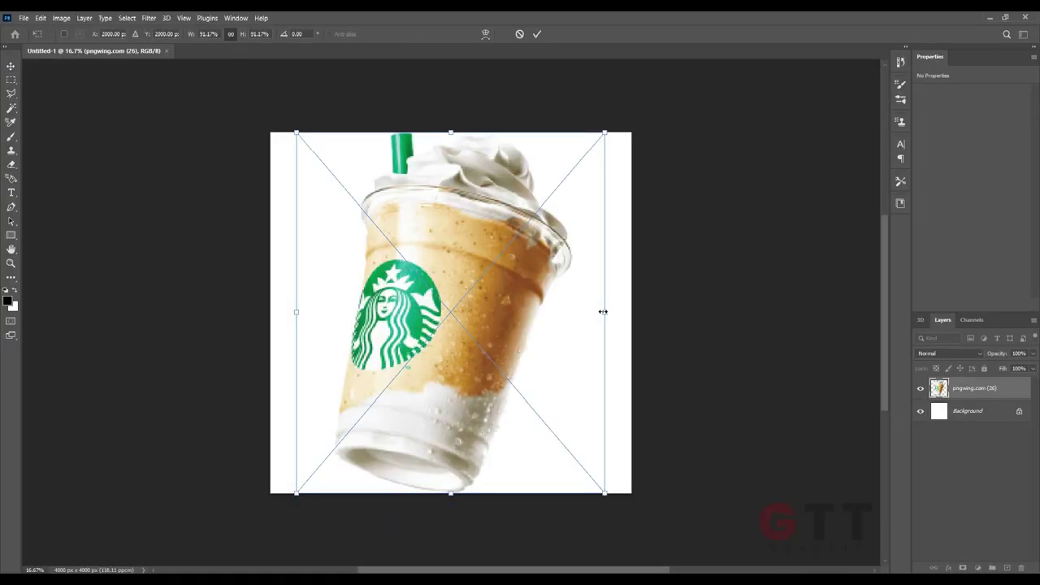
# Step: Commit the placed Starbucks cup and scale it down around its centre
pyautogui.press('Return')
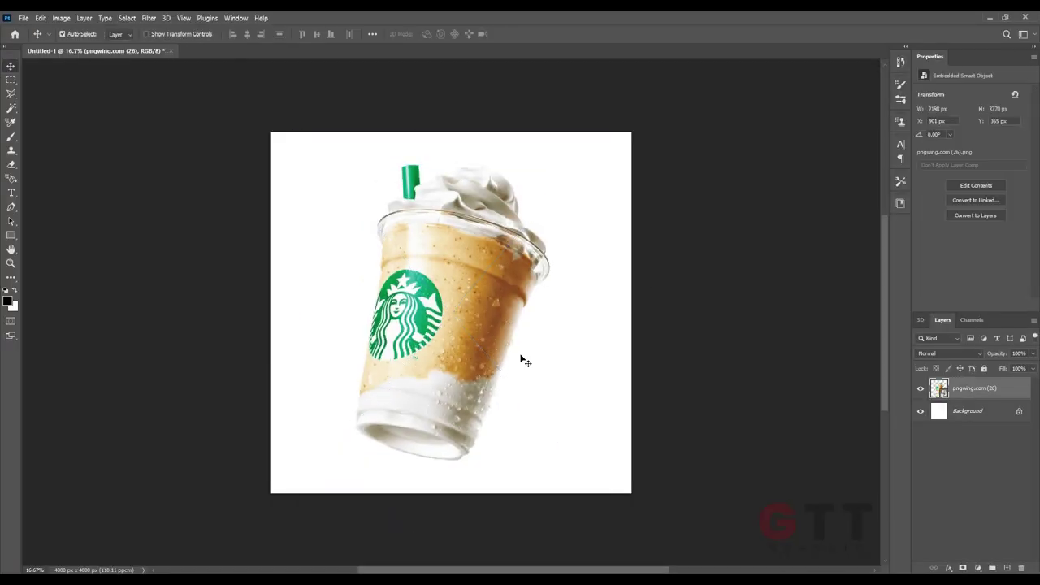
pyautogui.hotkey('ctrl', 't')
pyautogui.moveTo(550, 459); pyautogui.dragTo(517, 410)
pyautogui.press('Return')
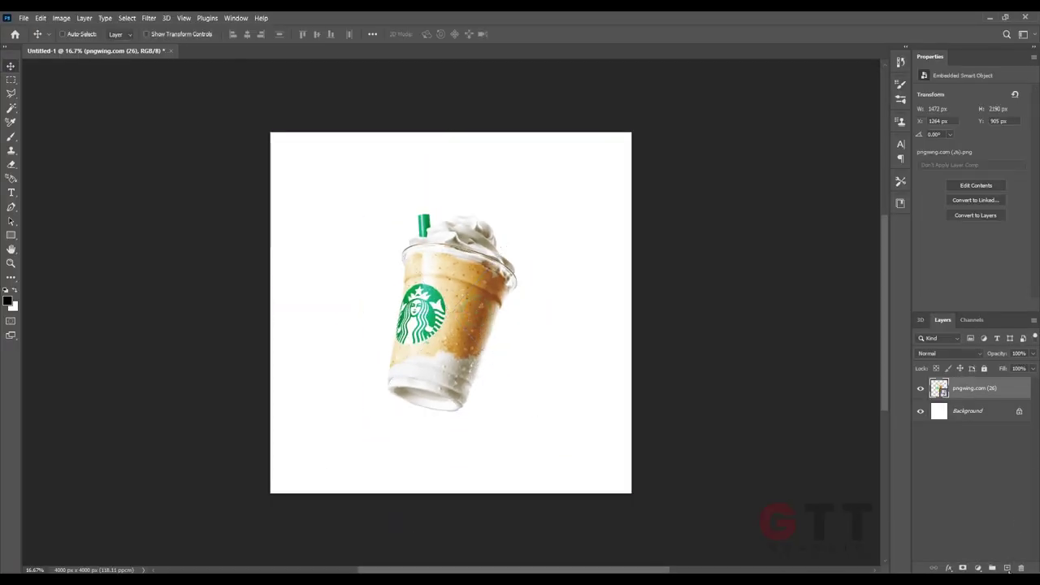
# Step: Add a light cream Solid Color fill layer above the Background
pyautogui.click(967, 410)
pyautogui.click(977, 568)
pyautogui.click(966, 378)
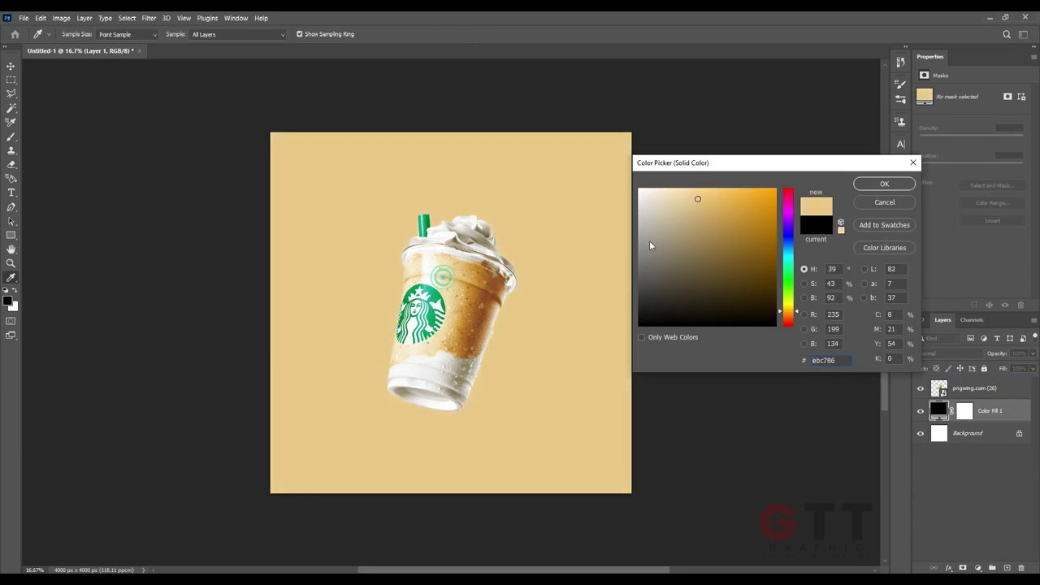
pyautogui.click(667, 196)
pyautogui.click(884, 184)
# Step: Duplicate the cup, then shrink and rotate the copy behind the original
pyautogui.press('v')
pyautogui.moveTo(453, 337)
pyautogui.mouseDown()
pyautogui.moveTo(459, 343)
pyautogui.moveTo(467, 325)
pyautogui.mouseUp()
pyautogui.moveTo(1016, 422); pyautogui.dragTo(1016, 423)
pyautogui.hotkey('ctrl', 't')
pyautogui.rightClick(404, 294)
pyautogui.click(422, 337)
pyautogui.moveTo(459, 286); pyautogui.dragTo(469, 245)
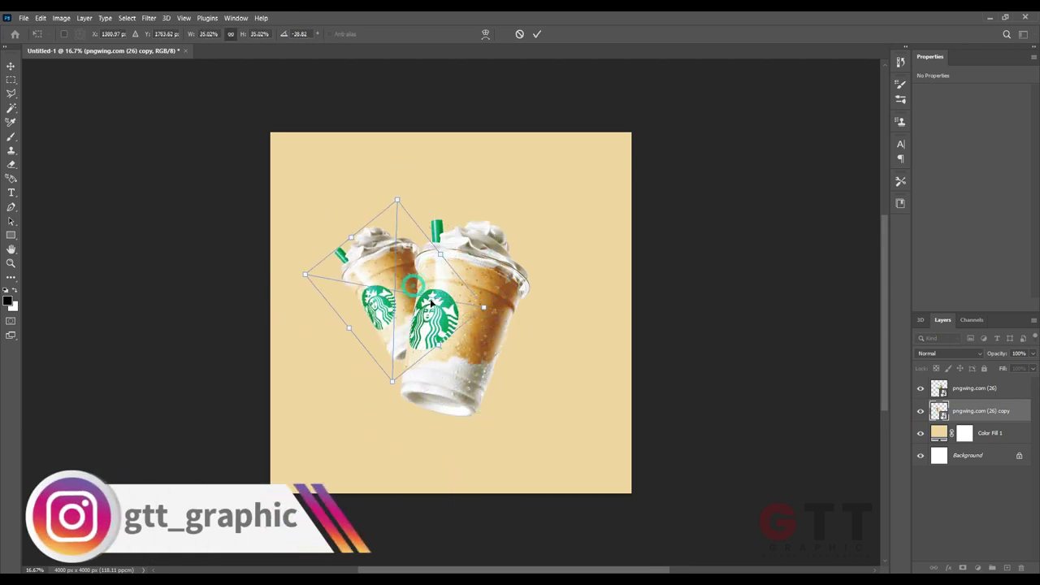
# Step: Rotate the front cup about 17.5° and nudge it slightly upward
pyautogui.press('Return')
pyautogui.click(975, 388)
pyautogui.hotkey('ctrl', 't')
pyautogui.moveTo(575, 317)
pyautogui.mouseDown()
pyautogui.moveTo(511, 331)
pyautogui.moveTo(494, 297)
pyautogui.mouseUp()
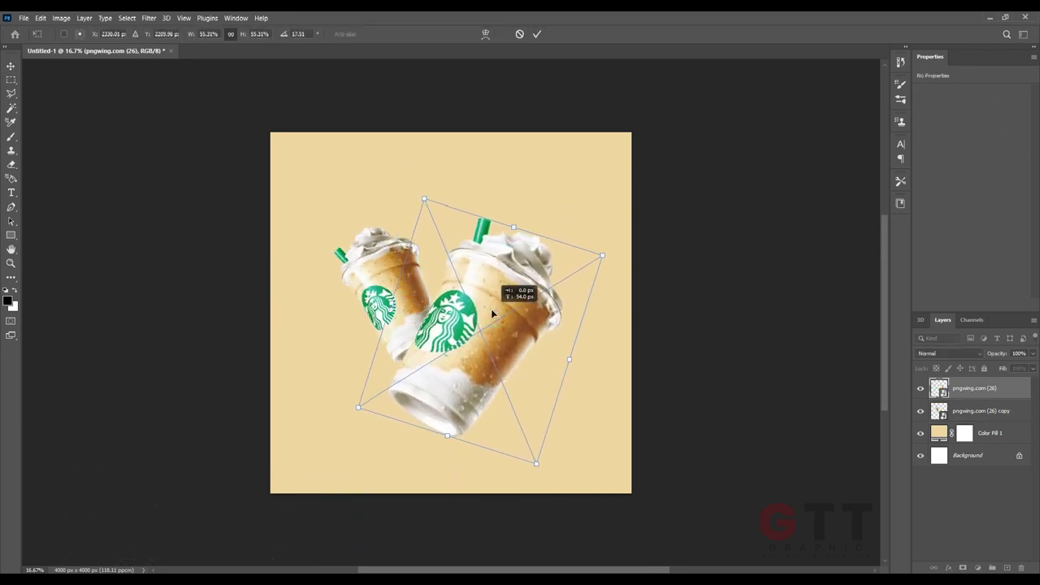
pyautogui.press('Return')
pyautogui.moveTo(488, 335); pyautogui.dragTo(488, 331)
# Step: Apply a Gaussian Blur to the back cup copy so it looks out of focus
pyautogui.click(148, 18)
pyautogui.click(313, 199)
pyautogui.click(801, 162)
pyautogui.click(1008, 471)
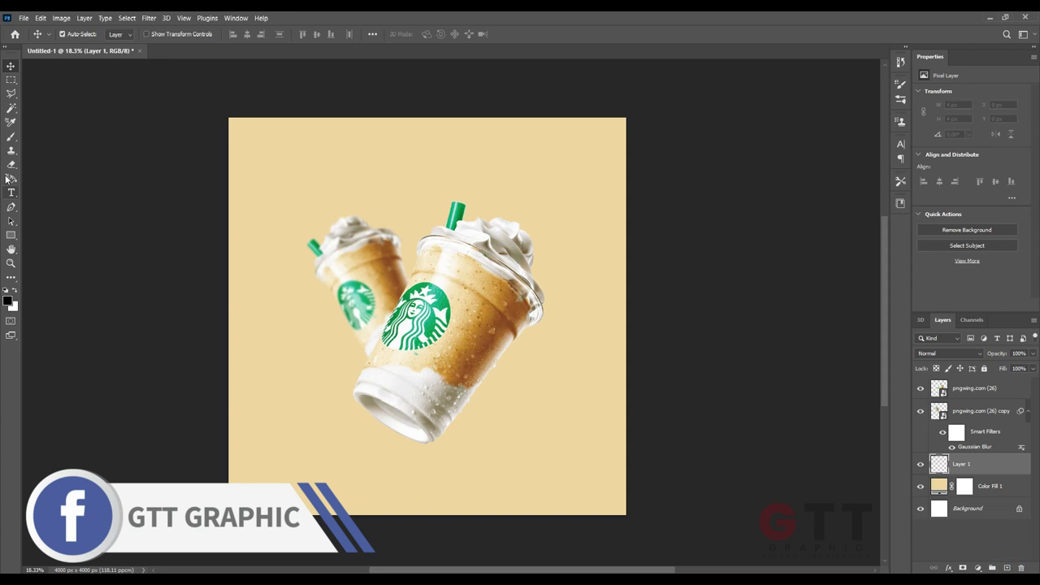
# Step: Delete the empty Layer 1 and paint a soft 20% glow on the Color Fill 1 mask
pyautogui.press('Delete')
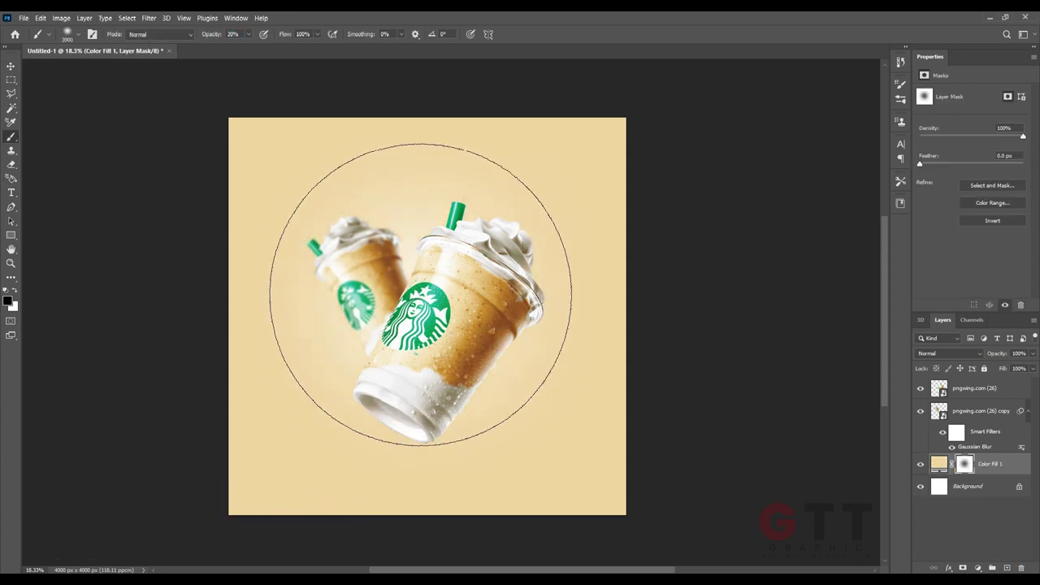
pyautogui.press('[')
pyautogui.press('[')
pyautogui.press('[')
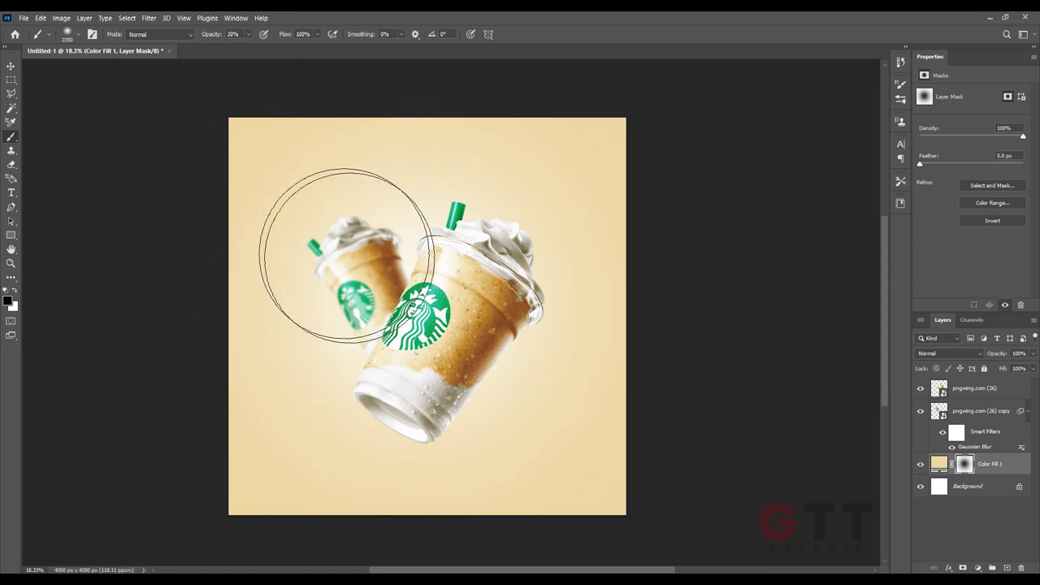
pyautogui.scroll(-2, 371, 282)
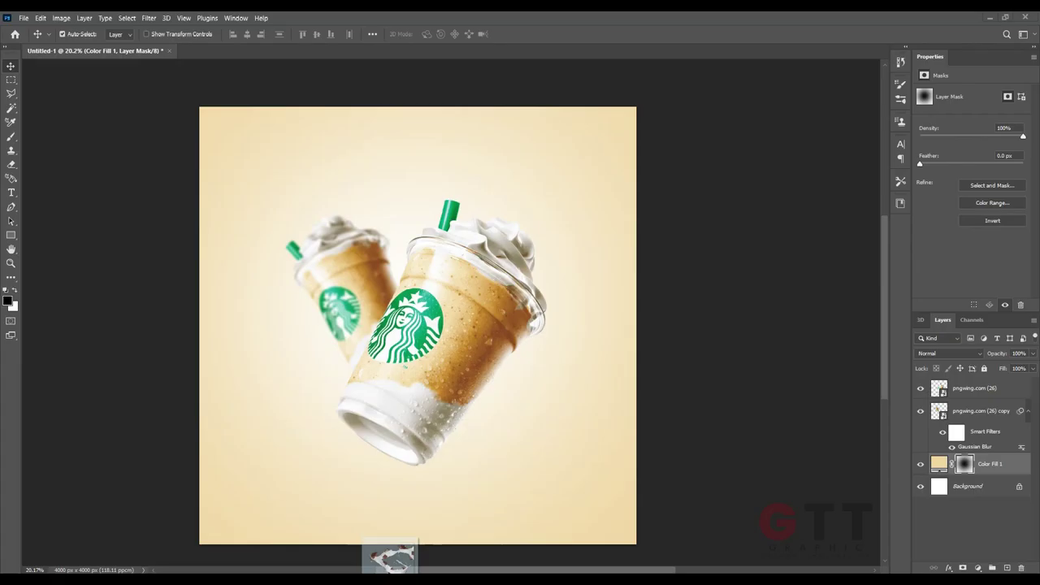
# Step: Place image 1 on the canvas and scale it down
pyautogui.moveTo(148, 100); pyautogui.dragTo(418, 325)
pyautogui.moveTo(612, 332); pyautogui.dragTo(547, 317)
pyautogui.press('Return')
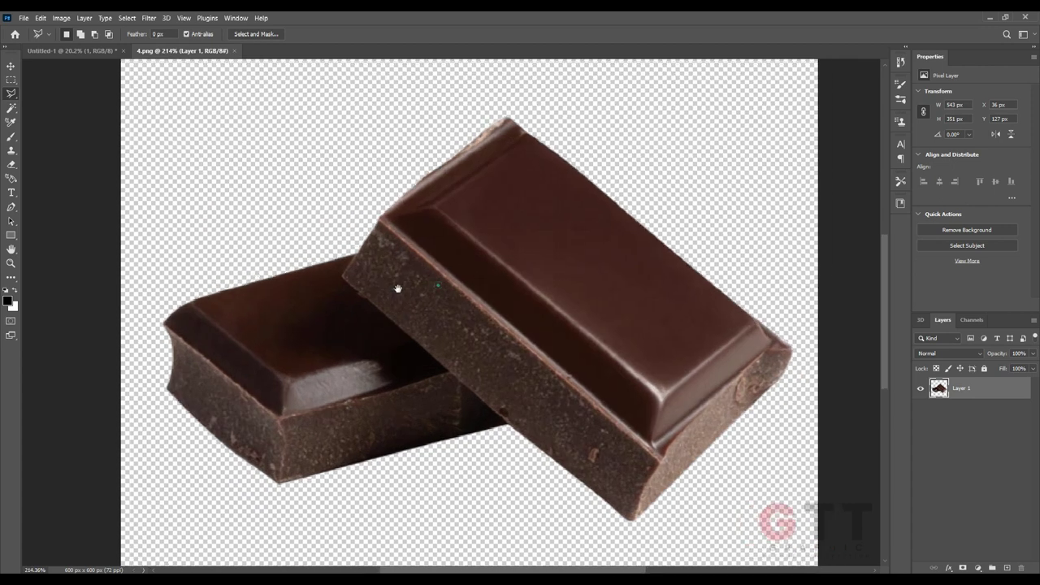
# Step: Bring a lassoed chocolate piece from 4.png into the ad as a smart object, positioned lower right
pyautogui.moveTo(397, 288); pyautogui.dragTo(361, 274)
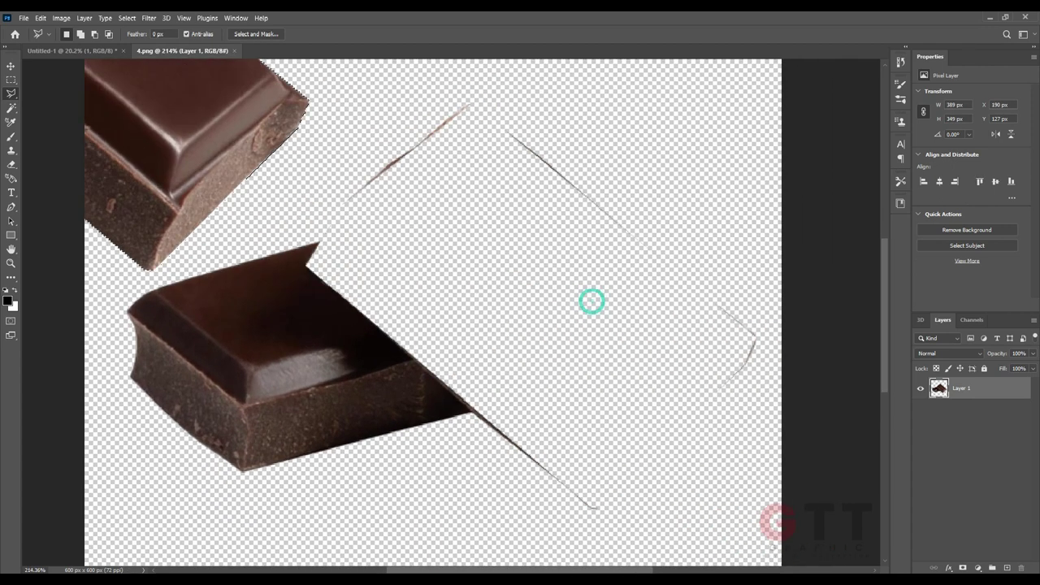
pyautogui.moveTo(306, 262); pyautogui.dragTo(561, 361)
pyautogui.click(984, 378)
pyautogui.hotkey('ctrl', 't')
pyautogui.moveTo(654, 473)
pyautogui.mouseDown()
pyautogui.moveTo(609, 457)
pyautogui.moveTo(670, 470)
pyautogui.moveTo(520, 398)
pyautogui.mouseUp()
# Step: Make a smaller chocolate copy and Gaussian-blur the large lower-right chocolate
pyautogui.hotkey('ctrl', 'alt', 't')
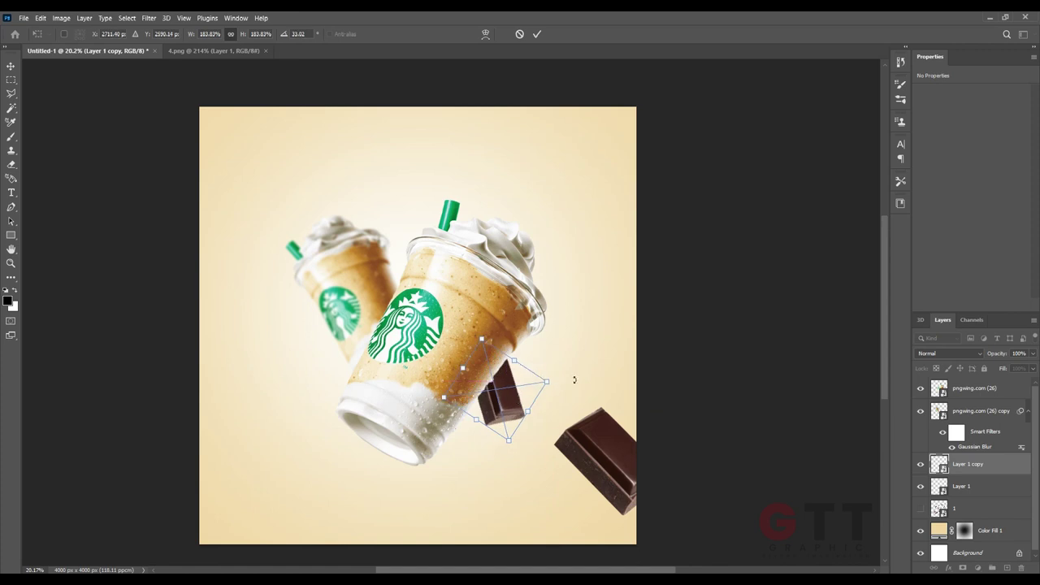
pyautogui.press('Return')
pyautogui.click(961, 486)
pyautogui.click(149, 18)
pyautogui.click(318, 184)
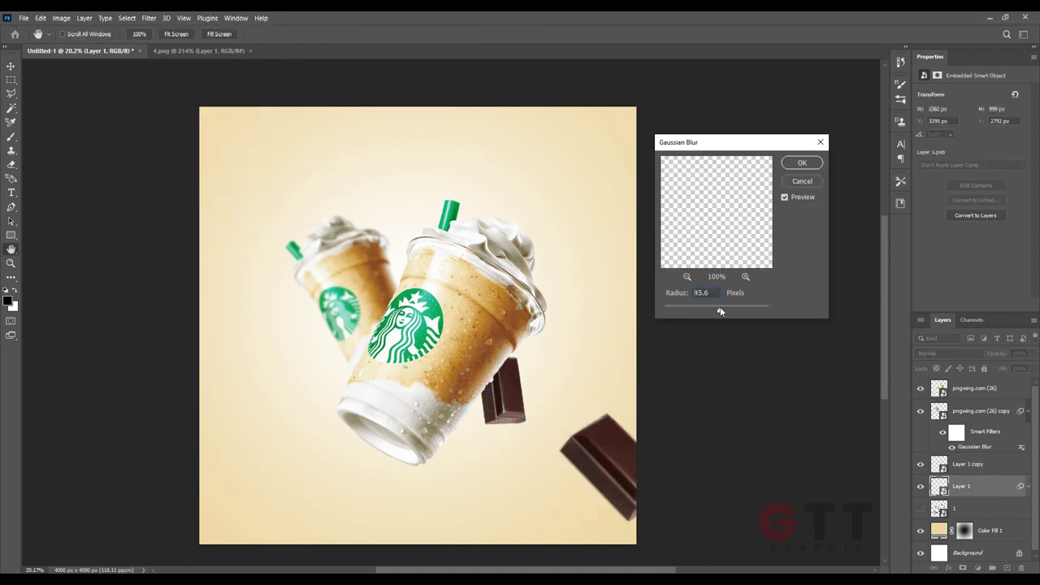
pyautogui.press('Return')
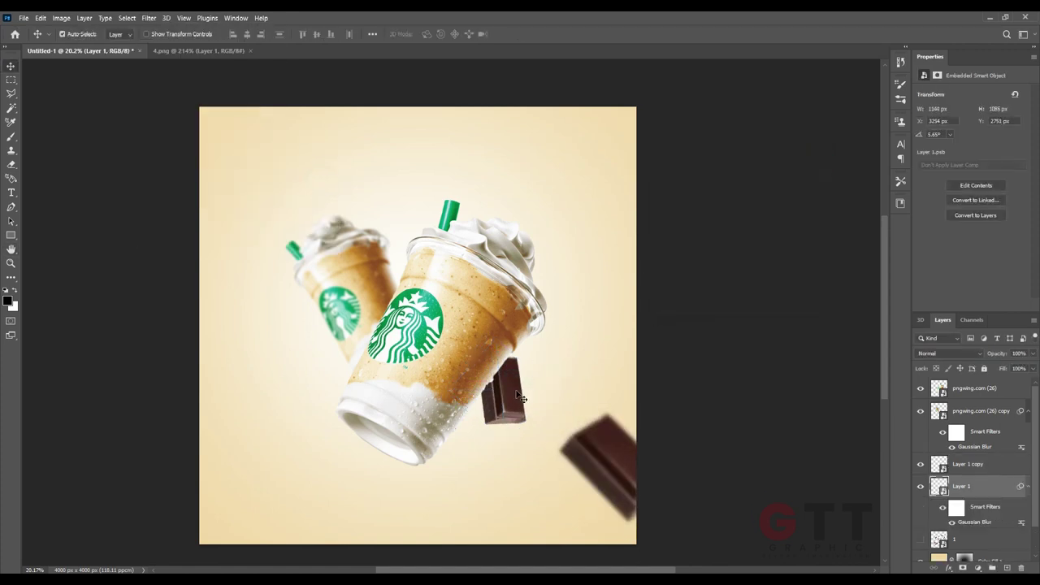
# Step: Duplicate the small chocolate beside the cup and left of the back cup
pyautogui.press('v')
pyautogui.moveTo(515, 382); pyautogui.dragTo(430, 303)
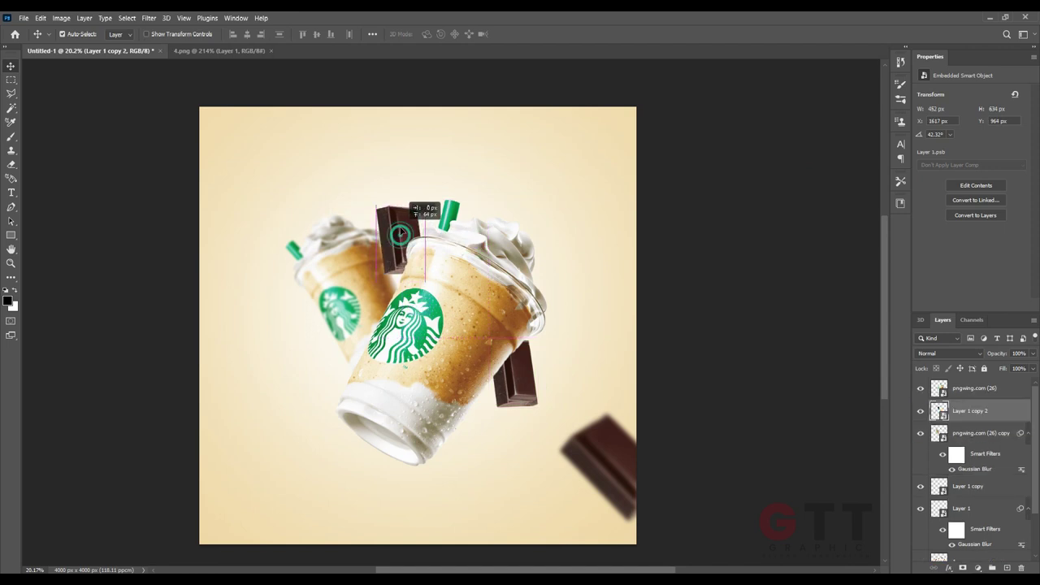
pyautogui.moveTo(323, 319); pyautogui.dragTo(294, 345)
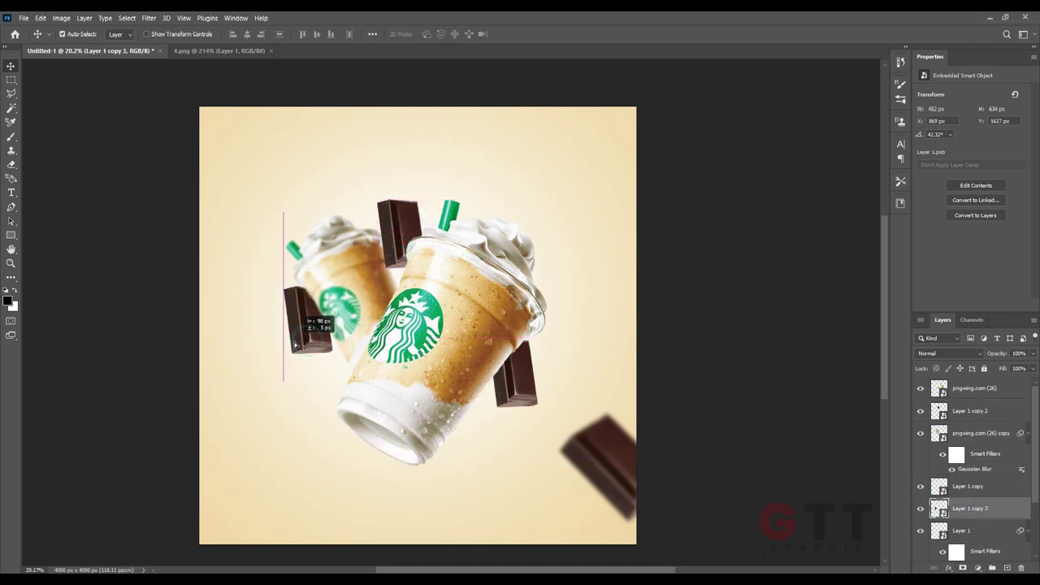
# Step: Gaussian-blur the left chocolate and move it lower beside the back cup
pyautogui.click(148, 18)
pyautogui.click(300, 187)
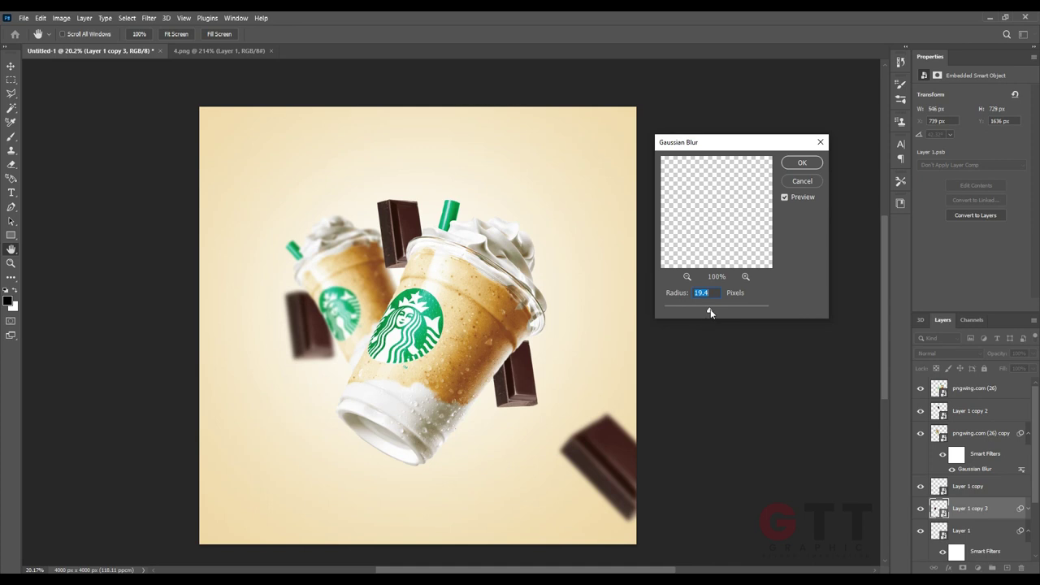
pyautogui.click(801, 163)
pyautogui.hotkey('ctrl', 't')
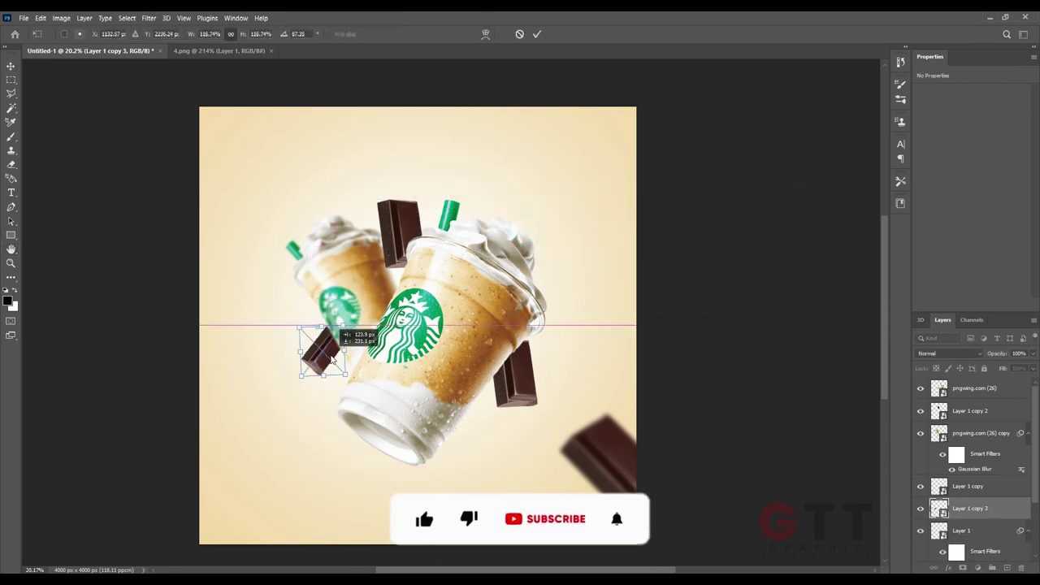
pyautogui.press('Return')
pyautogui.moveTo(323, 348); pyautogui.dragTo(321, 355)
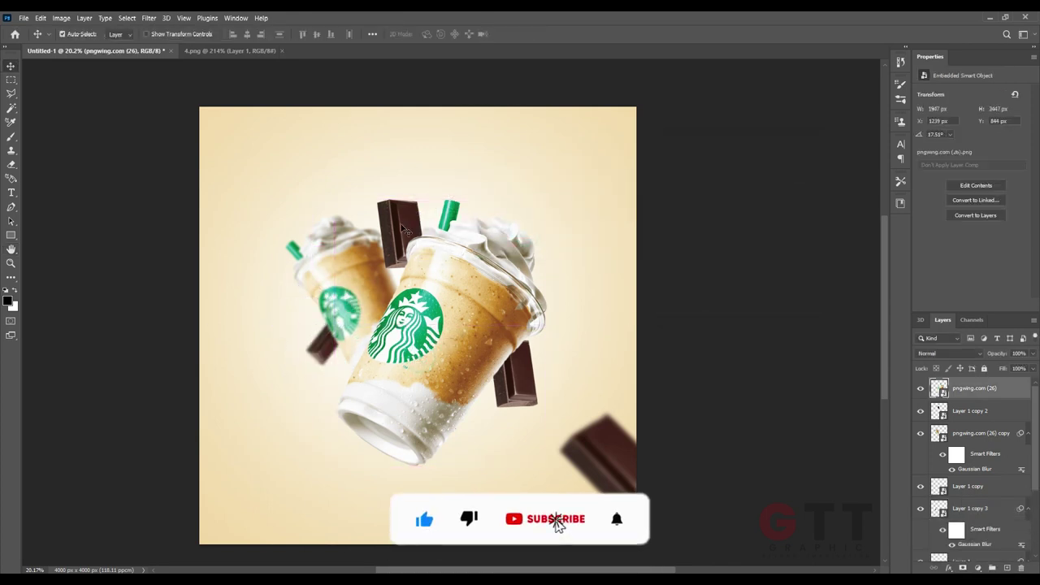
pyautogui.click(404, 230)
pyautogui.scroll(-2, 939, 497)
# Step: Paste splash image 1 above the chocolates, enlarge it, and mask it with the cup selection
pyautogui.hotkey('ctrl', 'v')
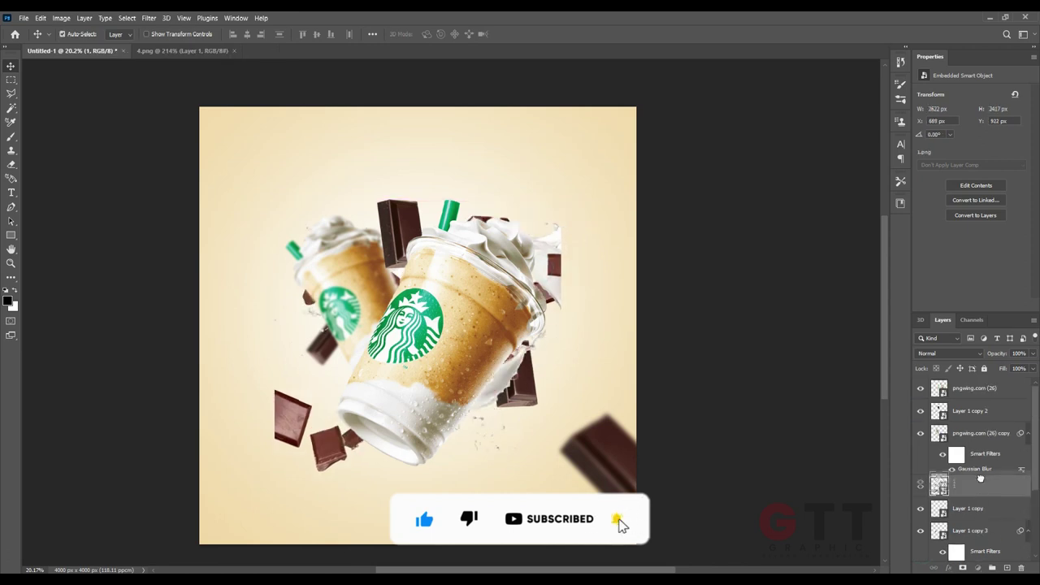
pyautogui.hotkey('ctrl', 't')
pyautogui.moveTo(561, 340); pyautogui.dragTo(620, 335)
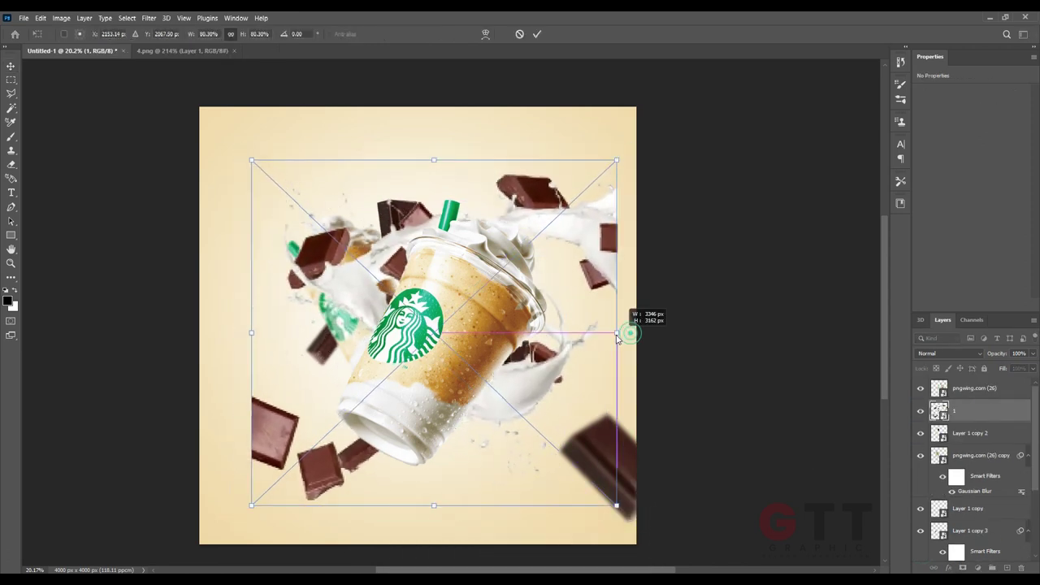
pyautogui.press('Return')
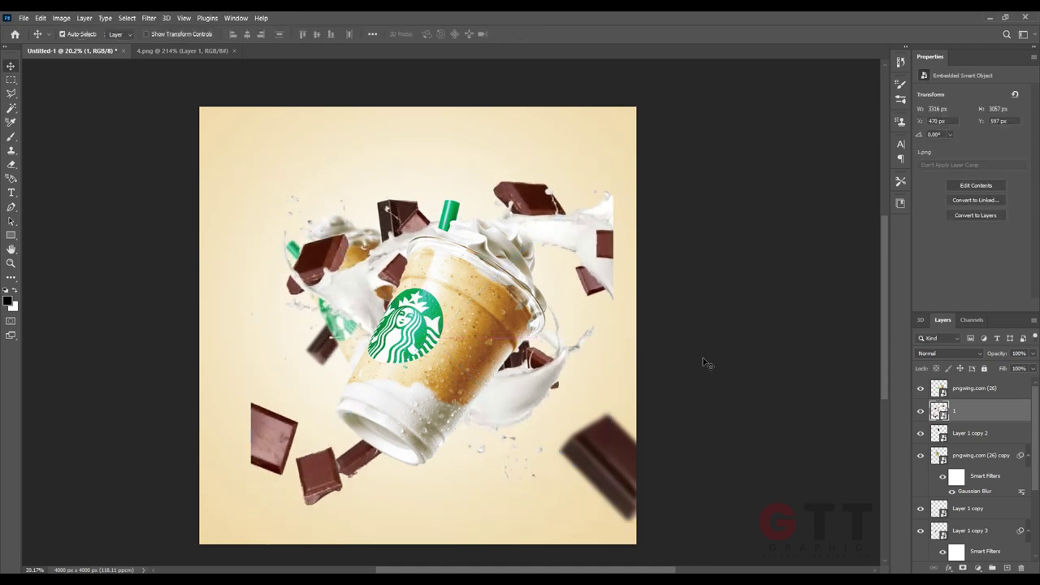
pyautogui.scroll(3, 497, 272)
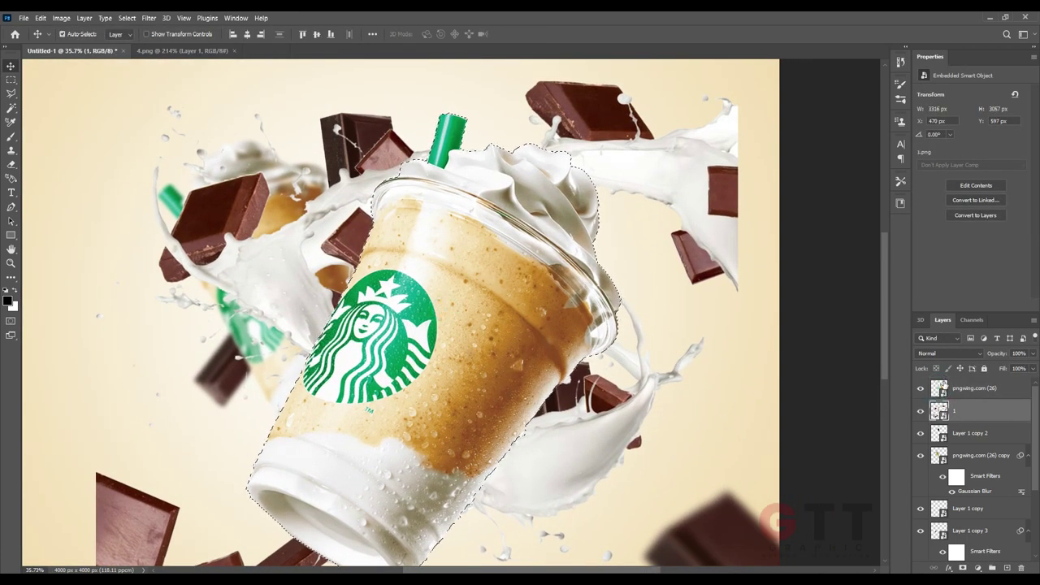
pyautogui.click(962, 568)
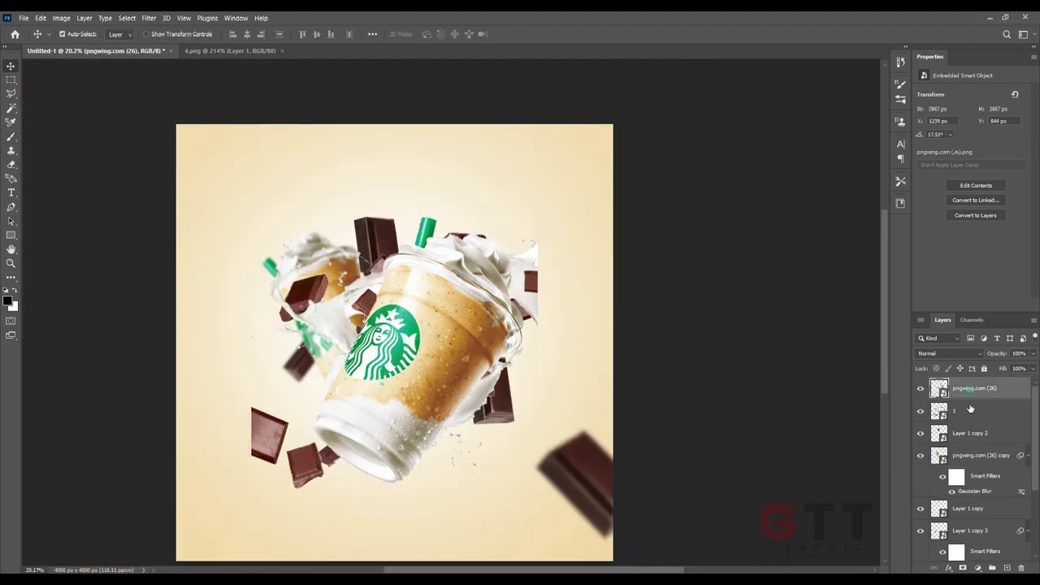
# Step: Widen the milk splash across the canvas and add a white layer mask
pyautogui.hotkey('ctrl', 't')
pyautogui.moveTo(550, 345); pyautogui.dragTo(595, 344)
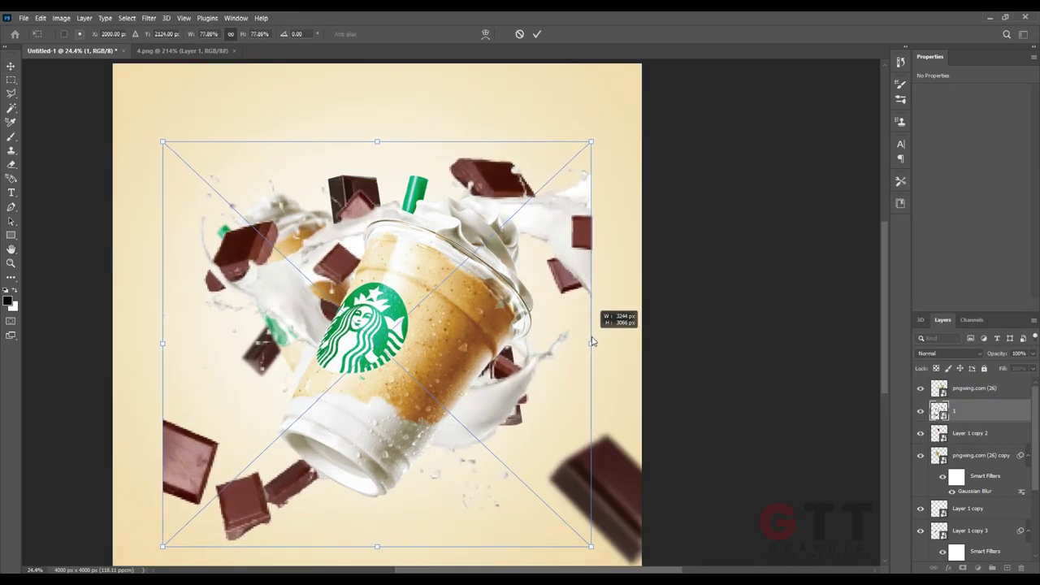
pyautogui.press('Return')
pyautogui.click(946, 412)
# Step: Paint black on the mask with a larger brush to hide the right-side splash and chocolates
pyautogui.press('b')
pyautogui.scroll(1, 525, 199)
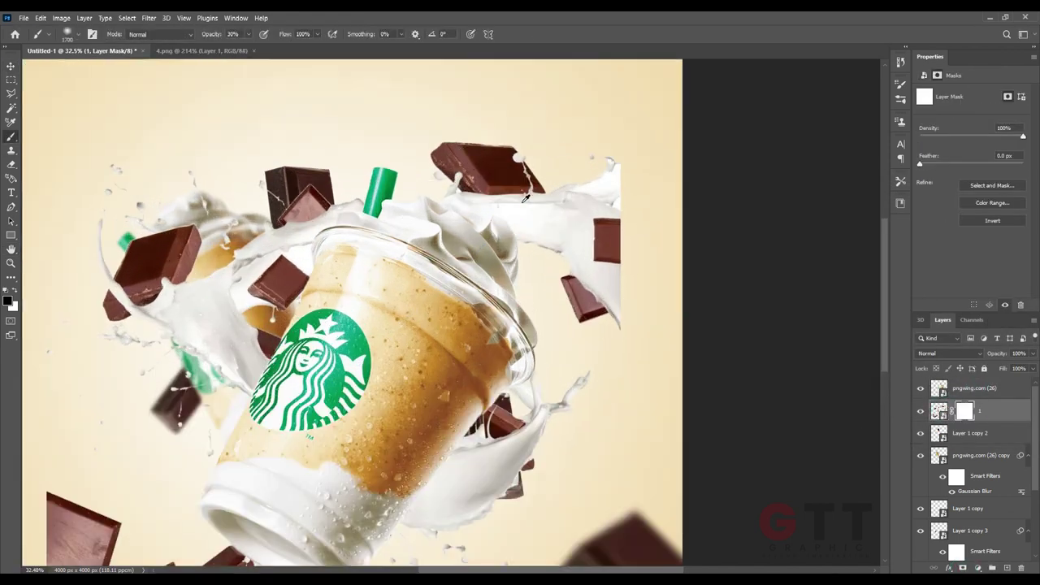
pyautogui.moveTo(601, 293); pyautogui.dragTo(537, 162)
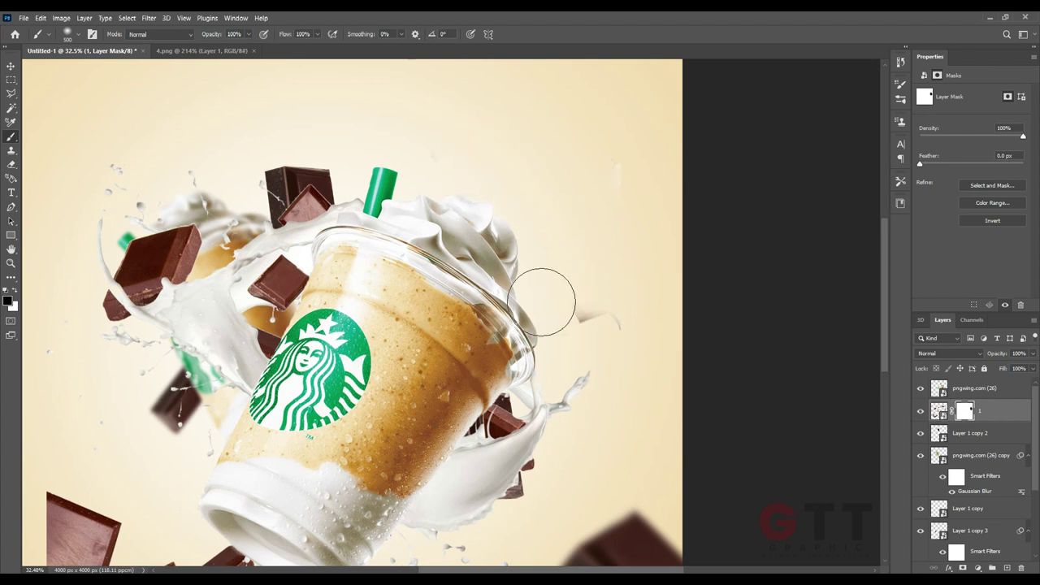
pyautogui.moveTo(435, 283); pyautogui.dragTo(581, 104)
pyautogui.click(68, 34)
pyautogui.click(223, 312)
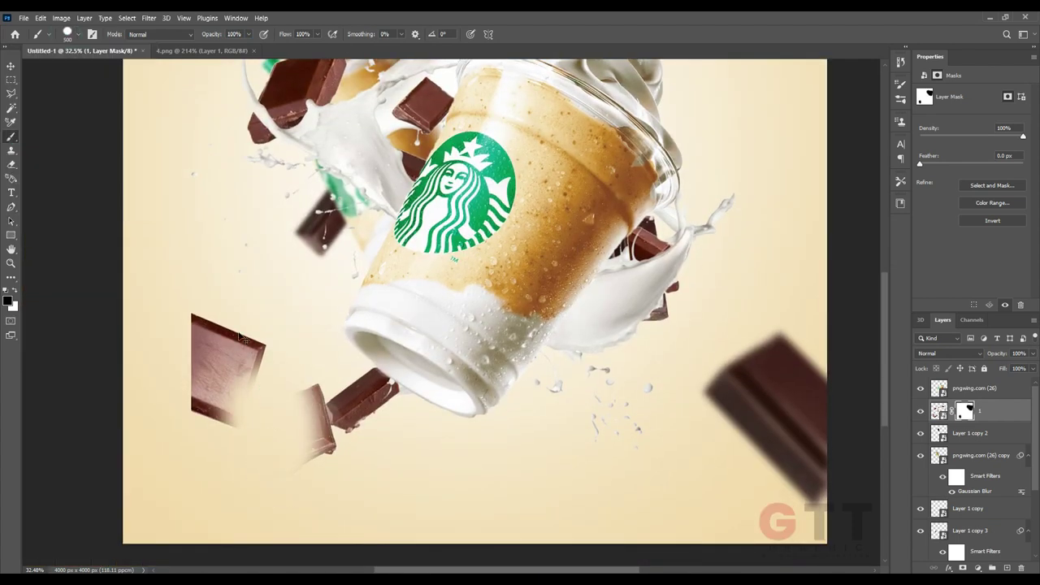
pyautogui.hotkey('ctrl', '-')
# Step: Enlarge the duplicate cup, tilt it less, and move it up
pyautogui.keyDown('ctrl'); pyautogui.click(513, 233); pyautogui.keyUp('ctrl')
pyautogui.hotkey('ctrl', 't')
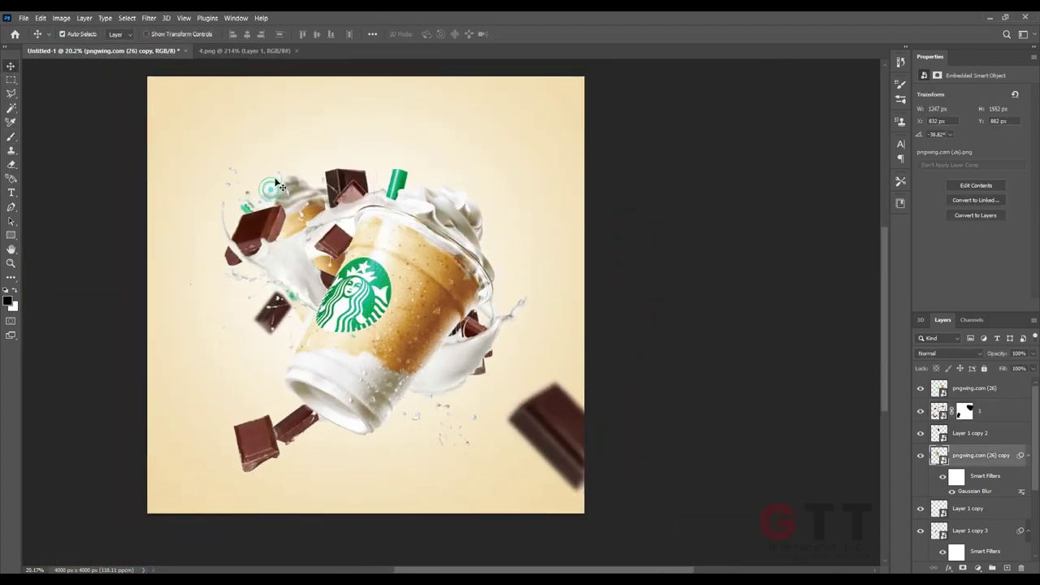
pyautogui.moveTo(351, 202)
pyautogui.mouseDown()
pyautogui.moveTo(377, 227)
pyautogui.moveTo(300, 231)
pyautogui.mouseUp()
pyautogui.press('Return')
pyautogui.hotkey('ctrl', '-')
pyautogui.hotkey('ctrl', 'f')
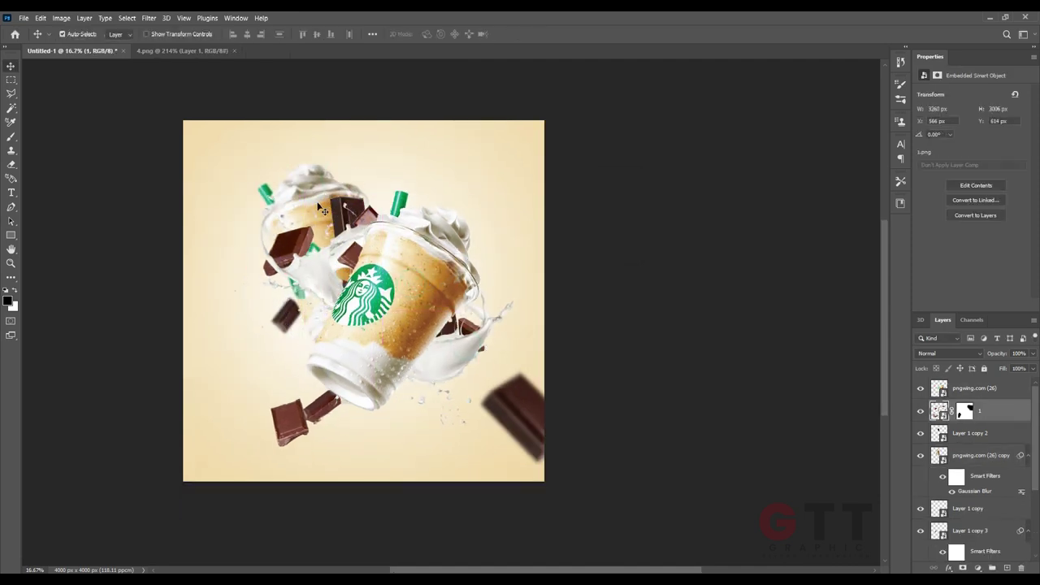
# Step: Reposition the blurred and sharp chocolate pieces around the cup
pyautogui.moveTo(272, 322)
pyautogui.mouseDown()
pyautogui.moveTo(331, 329)
pyautogui.moveTo(319, 329)
pyautogui.mouseUp()
pyautogui.scroll(3, 273, 325)
pyautogui.scroll(-3, 522, 369)
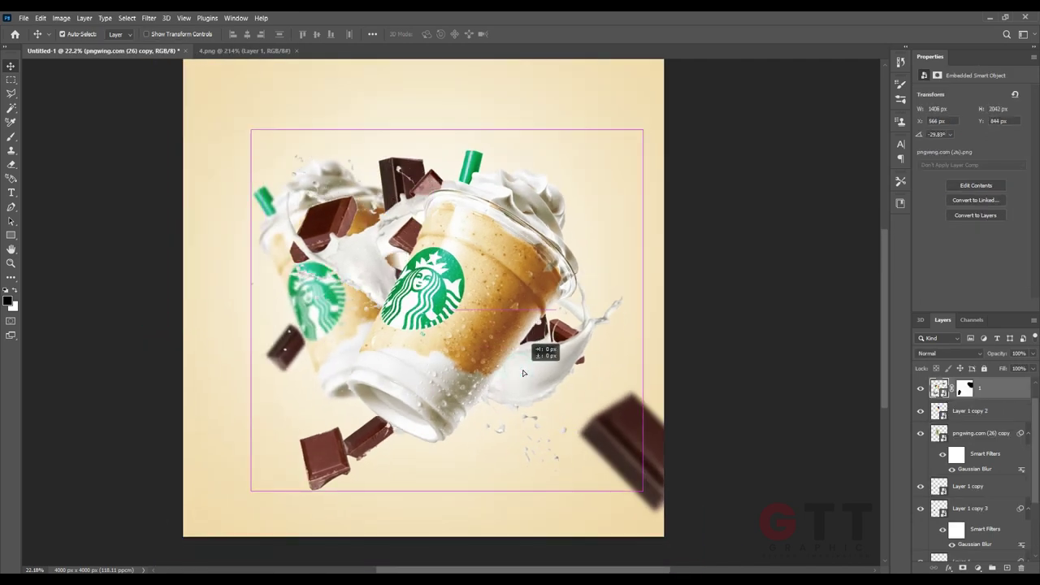
pyautogui.click(547, 424)
pyautogui.scroll(2, 547, 424)
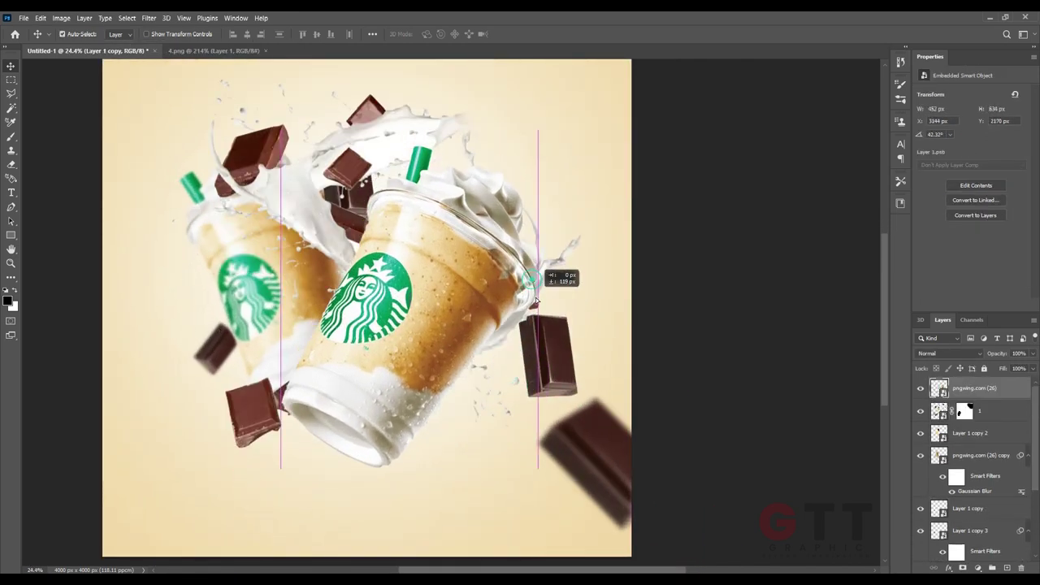
pyautogui.moveTo(560, 350); pyautogui.dragTo(268, 235)
pyautogui.moveTo(561, 376); pyautogui.dragTo(551, 269)
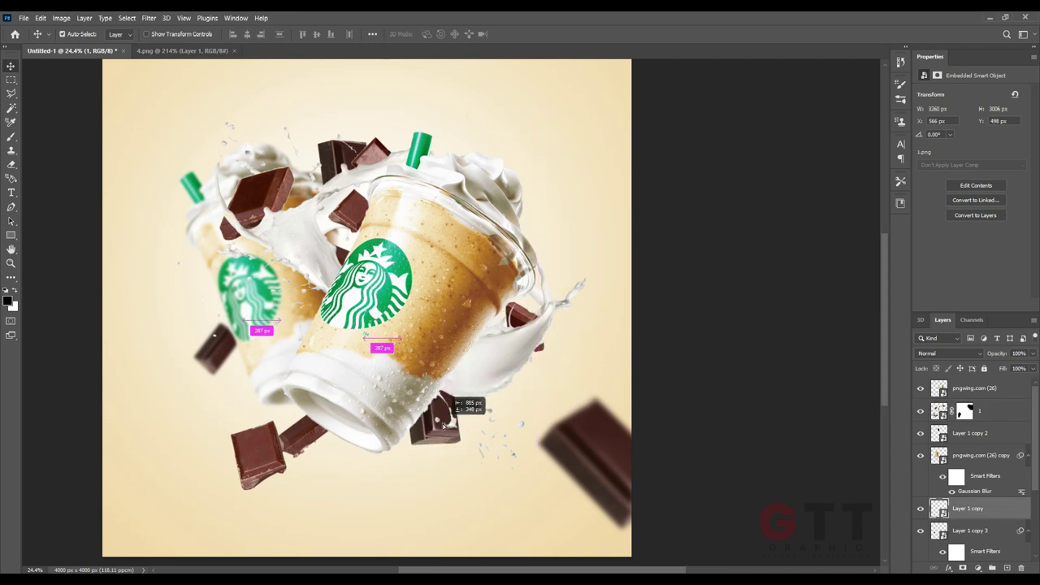
pyautogui.moveTo(441, 430); pyautogui.dragTo(441, 430)
pyautogui.scroll(-2, 435, 382)
# Step: Move the blurred back cup up and to the right
pyautogui.click(341, 345)
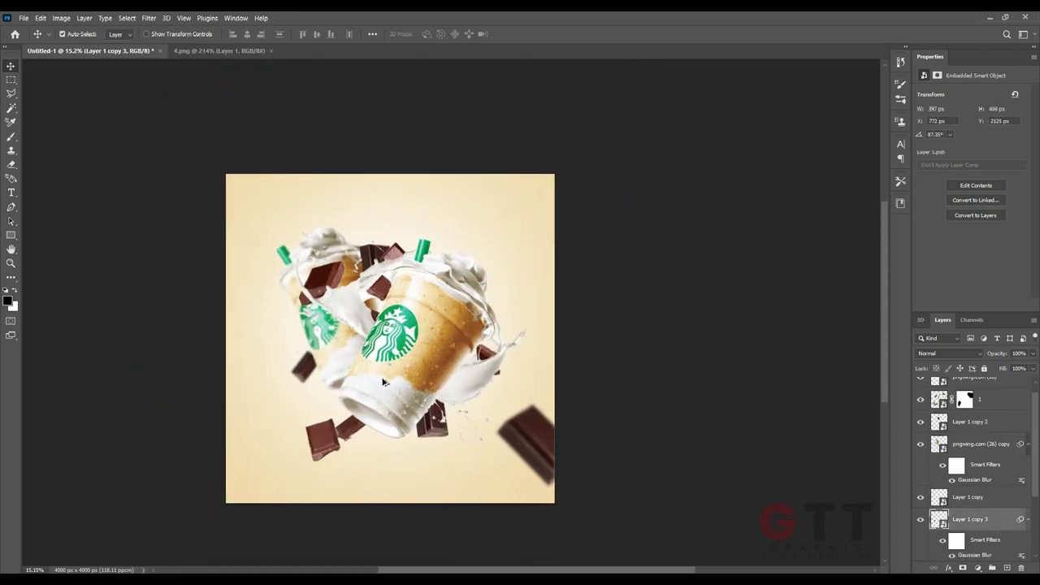
pyautogui.scroll(1, 366, 358)
pyautogui.moveTo(335, 347); pyautogui.dragTo(347, 289)
pyautogui.scroll(-1, 346, 289)
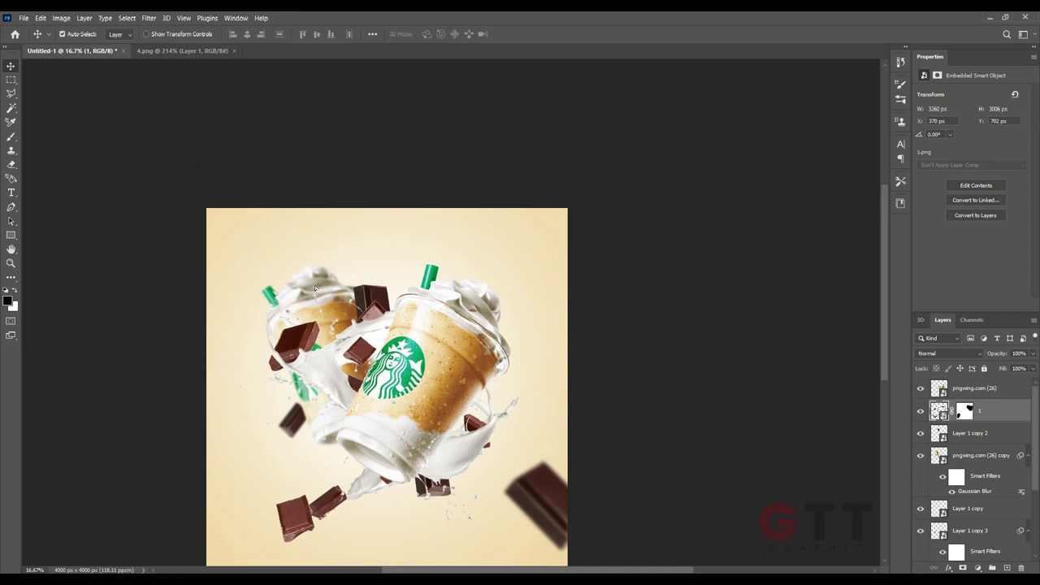
pyautogui.scroll(-1, 351, 347)
pyautogui.click(329, 347)
pyautogui.scroll(1, 374, 357)
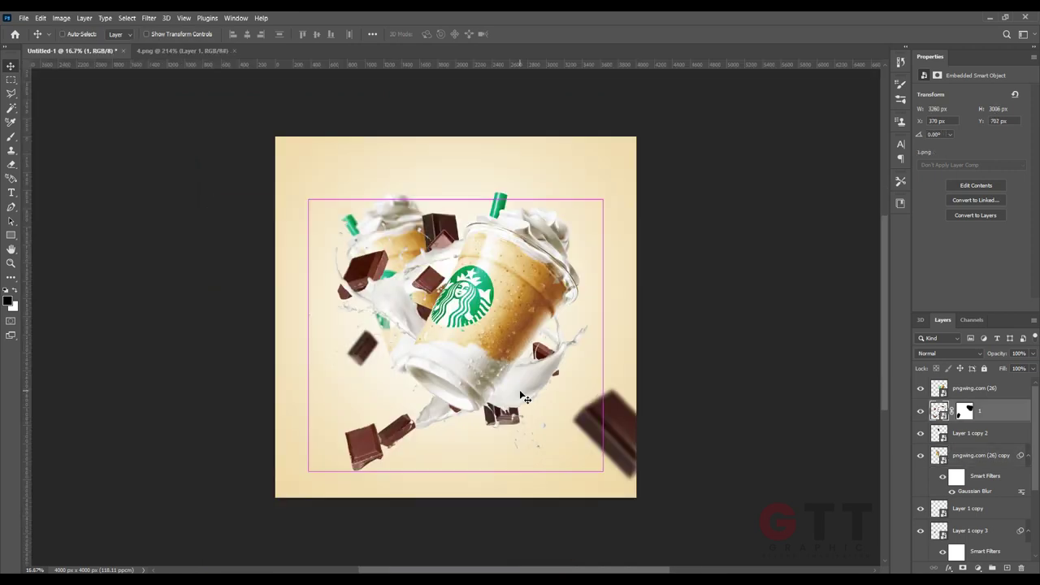
# Step: Shrink the back cup slightly, lower it, and settle the main cup into place
pyautogui.hotkey('ctrl', 't')
pyautogui.moveTo(492, 410); pyautogui.dragTo(539, 371)
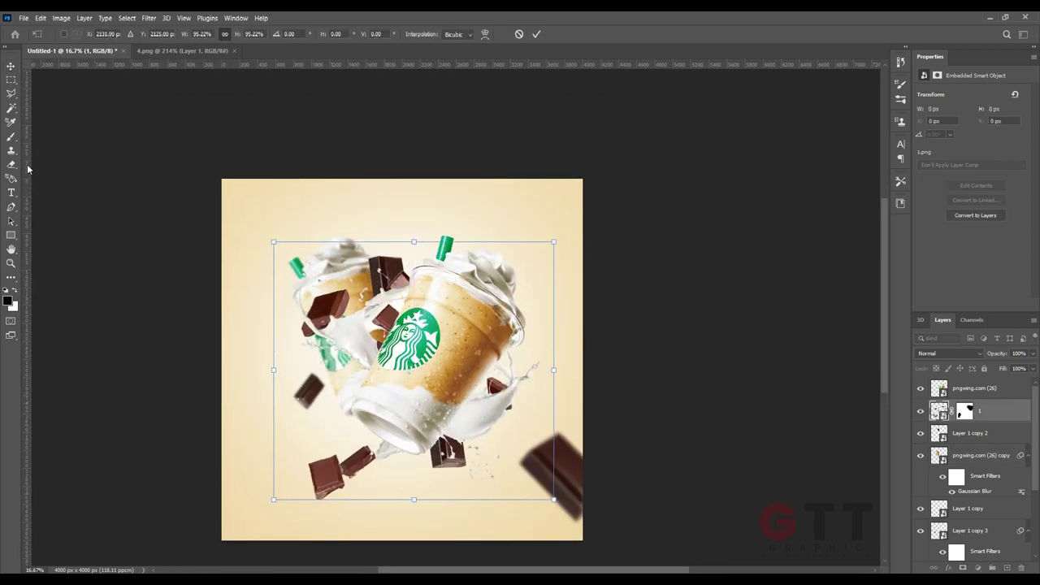
pyautogui.press('Return')
pyautogui.scroll(2, 243, 162)
pyautogui.moveTo(231, 128); pyautogui.dragTo(231, 159)
pyautogui.scroll(-2, 231, 158)
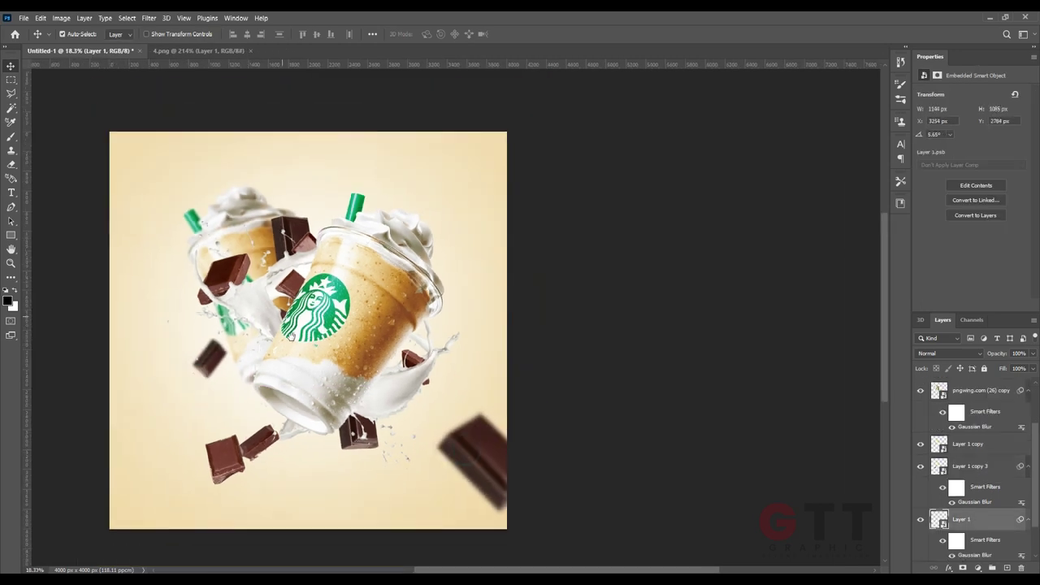
pyautogui.moveTo(325, 349); pyautogui.dragTo(316, 371)
pyautogui.click(241, 93)
# Step: Cut a splash piece from 3.png with the Polygonal Lasso and paste it into Untitled-1
pyautogui.moveTo(241, 93); pyautogui.dragTo(539, 57)
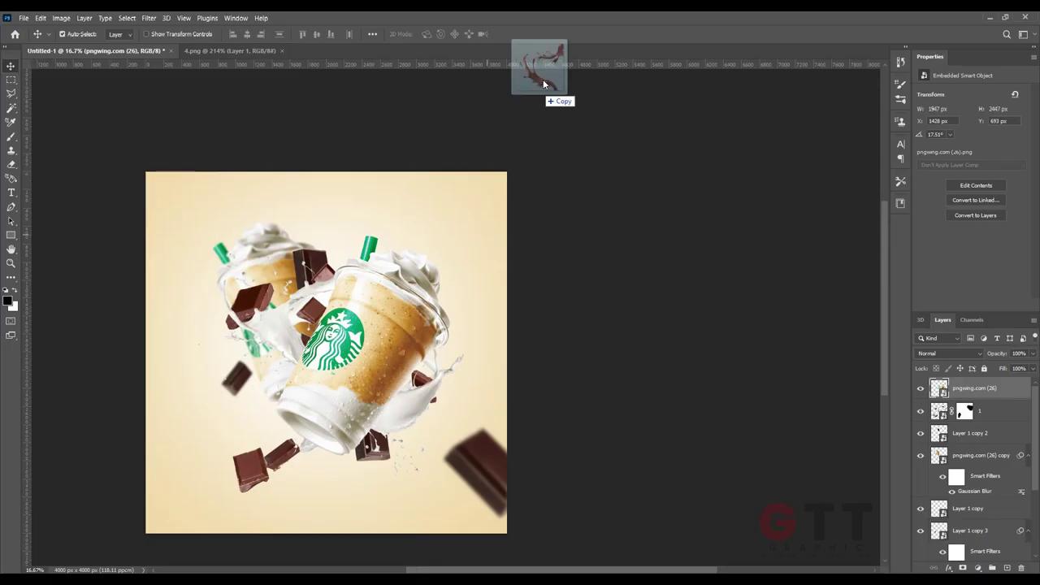
pyautogui.click(11, 94)
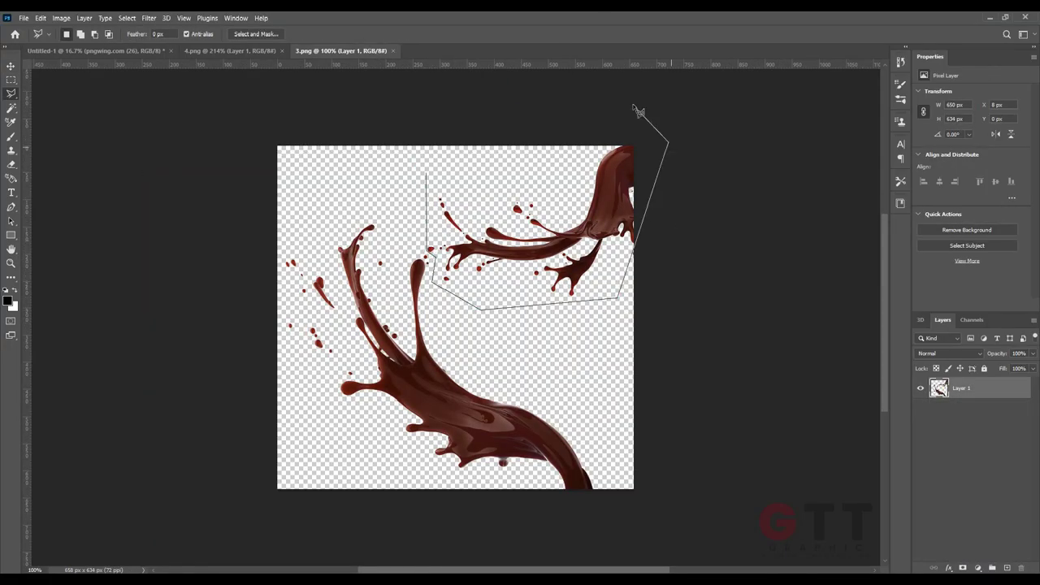
pyautogui.hotkey('ctrl', 'c')
pyautogui.click(94, 50)
pyautogui.hotkey('ctrl', 'v')
# Step: Make the pasted splash a smart object, scale and rotate it, and place it beneath the cup
pyautogui.rightClick(961, 387)
pyautogui.click(971, 376)
pyautogui.hotkey('ctrl', 't')
pyautogui.moveTo(354, 262); pyautogui.dragTo(463, 327)
pyautogui.press('Return')
pyautogui.moveTo(960, 388); pyautogui.dragTo(961, 416)
# Step: Rotate the splash further and shift the cups slightly left
pyautogui.scroll(1, 363, 380)
pyautogui.hotkey('ctrl', 't')
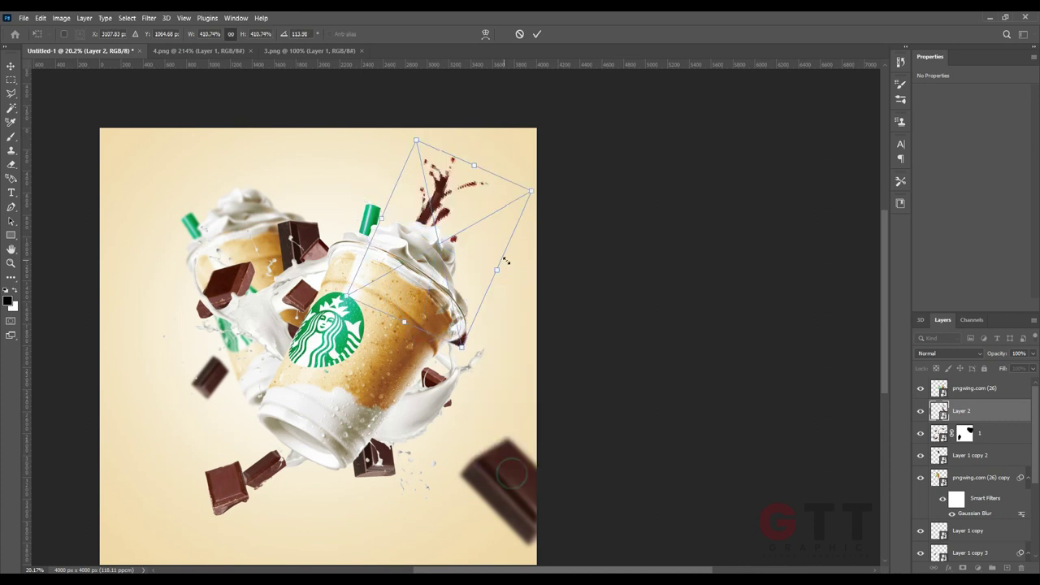
pyautogui.moveTo(518, 260); pyautogui.dragTo(561, 350)
pyautogui.press('Return')
pyautogui.scroll(-2, 196, 272)
pyautogui.moveTo(394, 316)
pyautogui.mouseDown()
pyautogui.moveTo(382, 315)
pyautogui.moveTo(388, 327)
pyautogui.mouseUp()
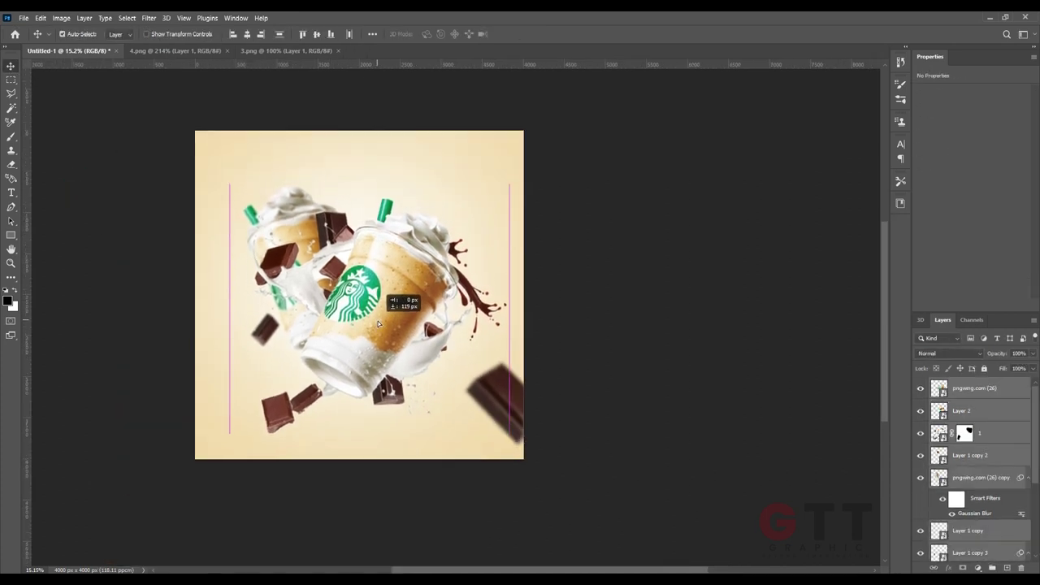
# Step: Rotate and enlarge the splash around the cup's right side, then open its blending options
pyautogui.click(127, 186)
pyautogui.scroll(2, 524, 297)
pyautogui.hotkey('ctrl', 't')
pyautogui.moveTo(599, 332); pyautogui.dragTo(599, 390)
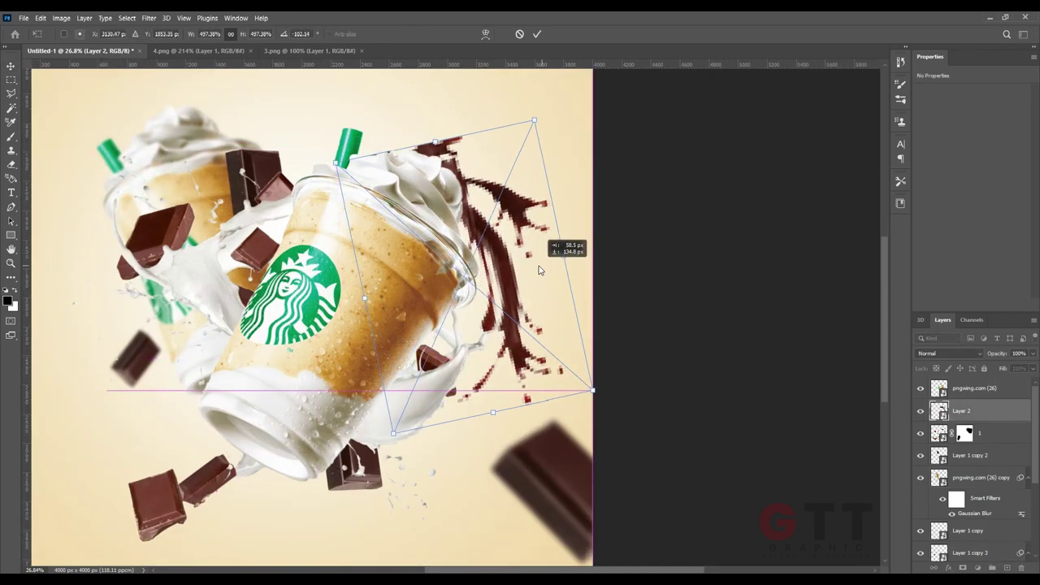
pyautogui.press('Return')
pyautogui.scroll(1, 512, 281)
pyautogui.doubleClick(1004, 410)
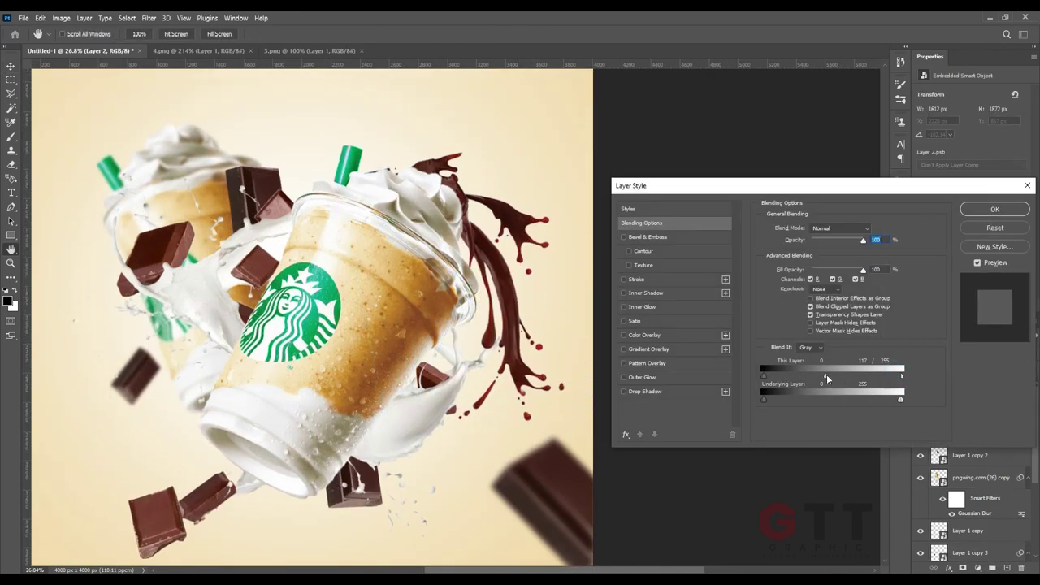
# Step: Duplicate the chocolate splash, rotate the copy about 103° to the cup's left, and nudge the back cup
pyautogui.press('Return')
pyautogui.hotkey('ctrl', 'j')
pyautogui.hotkey('ctrl', 't')
pyautogui.moveTo(239, 488)
pyautogui.mouseDown()
pyautogui.moveTo(110, 361)
pyautogui.moveTo(114, 342)
pyautogui.mouseUp()
pyautogui.moveTo(268, 367); pyautogui.dragTo(283, 378)
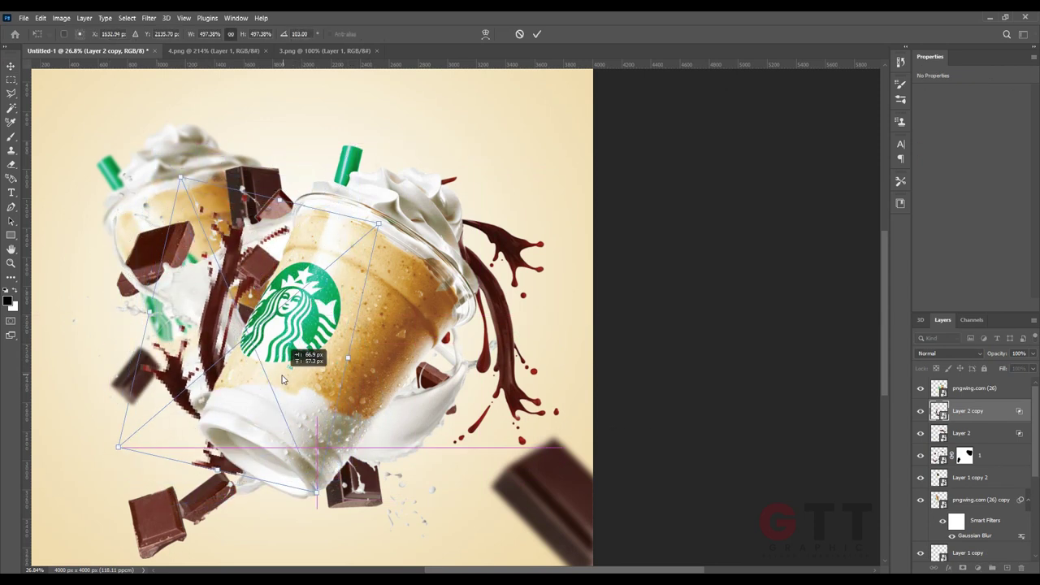
pyautogui.press('Return')
pyautogui.scroll(-5, 373, 268)
pyautogui.moveTo(267, 226); pyautogui.dragTo(274, 232)
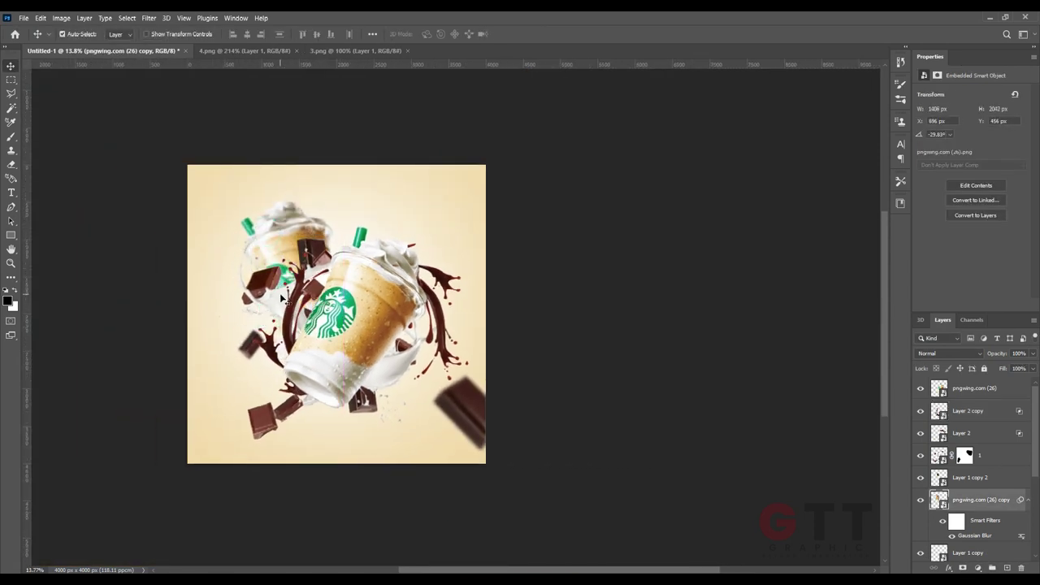
pyautogui.scroll(3, 258, 326)
# Step: Add a layer mask to the splash copy with a hard round brush, then select the main cup layer
pyautogui.click(976, 567)
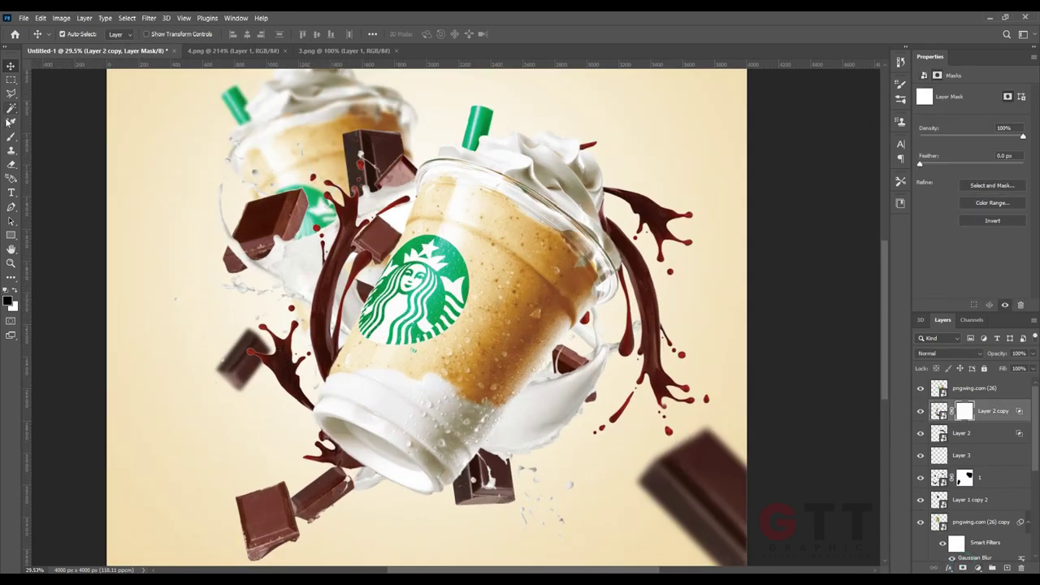
pyautogui.click(11, 135)
pyautogui.scroll(1, 260, 344)
pyautogui.click(71, 33)
pyautogui.click(432, 17)
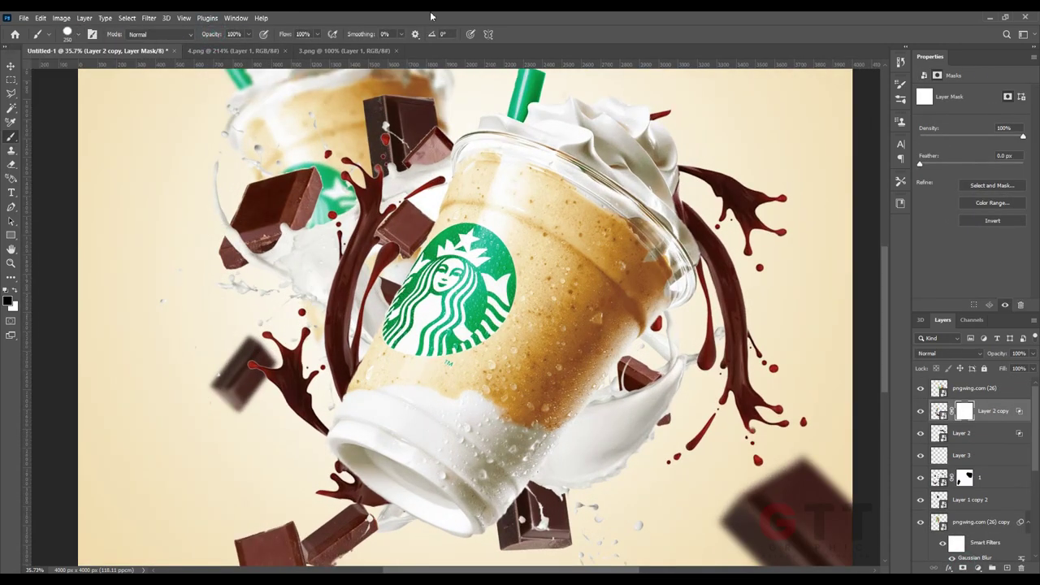
pyautogui.scroll(-1, 302, 371)
pyautogui.press('v')
pyautogui.scroll(-1, 471, 389)
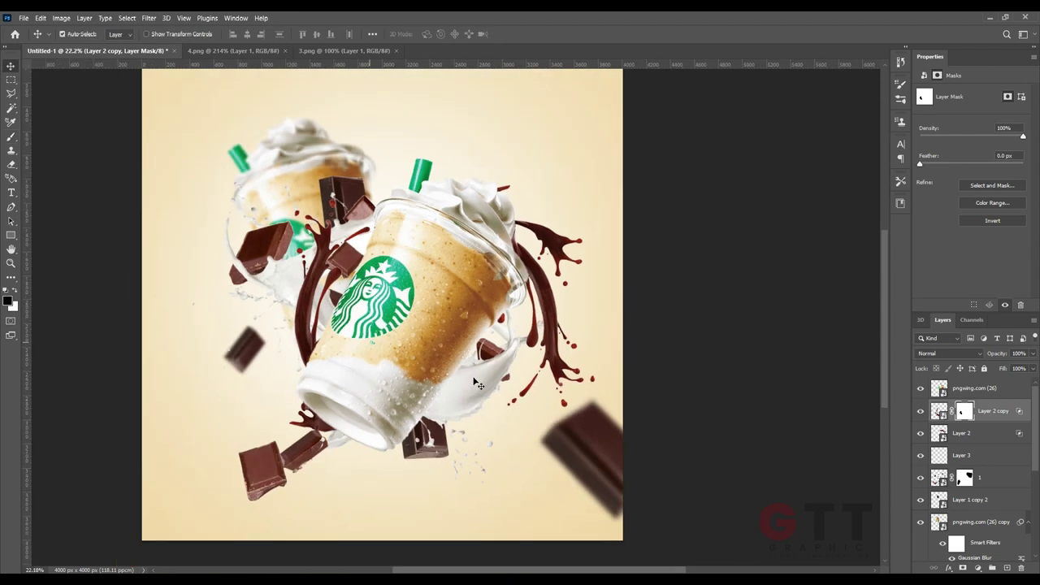
pyautogui.click(470, 384)
# Step: Add a new empty layer, select Layer 3, and ready the Brush zoomed in on the cup
pyautogui.click(961, 455)
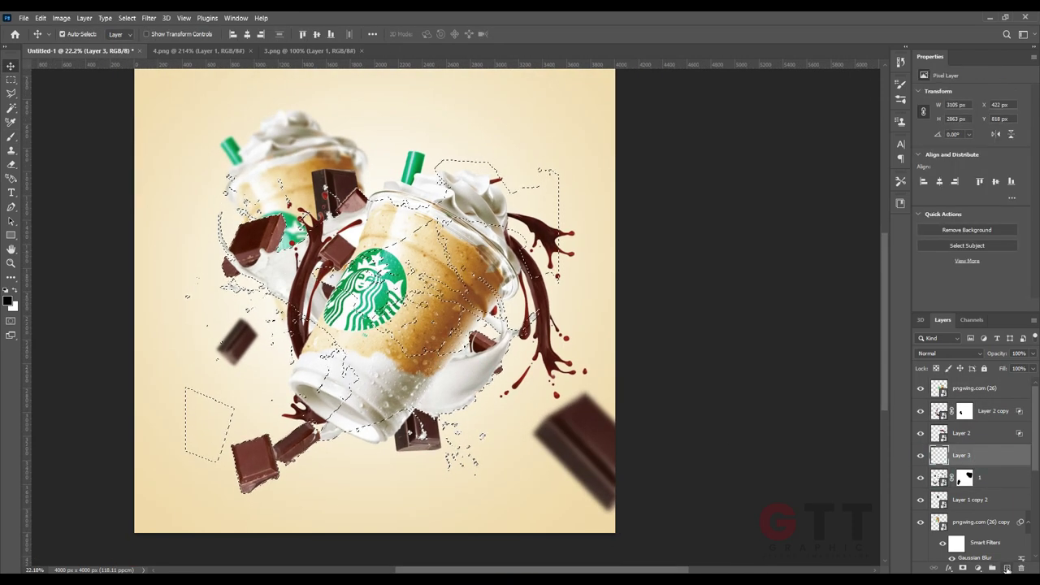
pyautogui.click(1007, 567)
pyautogui.click(961, 477)
pyautogui.press('b')
pyautogui.scroll(1, 414, 424)
pyautogui.scroll(1, 531, 401)
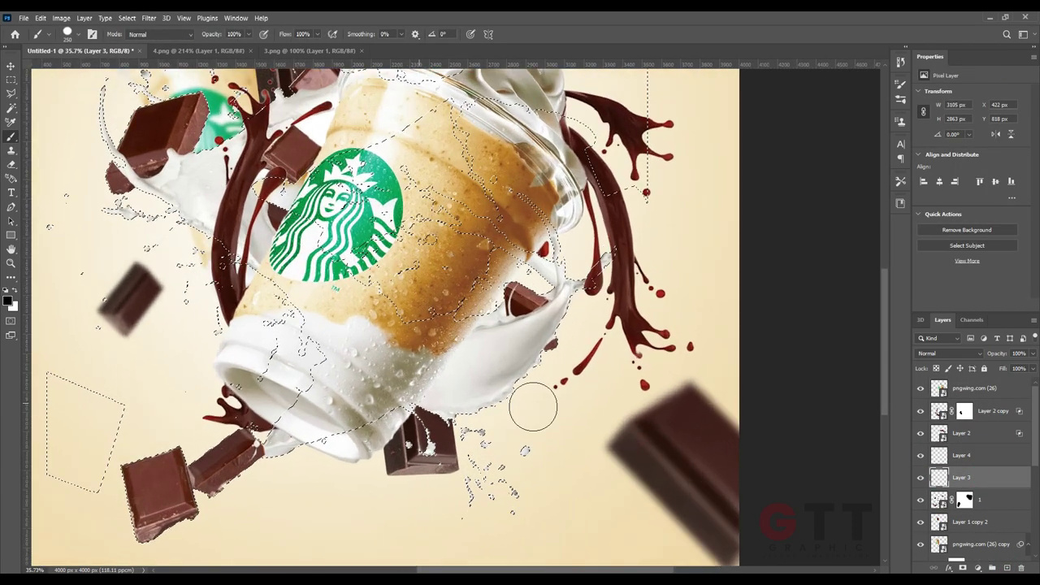
pyautogui.scroll(1, 488, 390)
# Step: Paint faint 9%-opacity soft-brush shading along the cup's lower milk edge
pyautogui.press('4')
pyautogui.click(47, 34)
pyautogui.doubleClick(30, 139)
pyautogui.moveTo(433, 308); pyautogui.dragTo(364, 368)
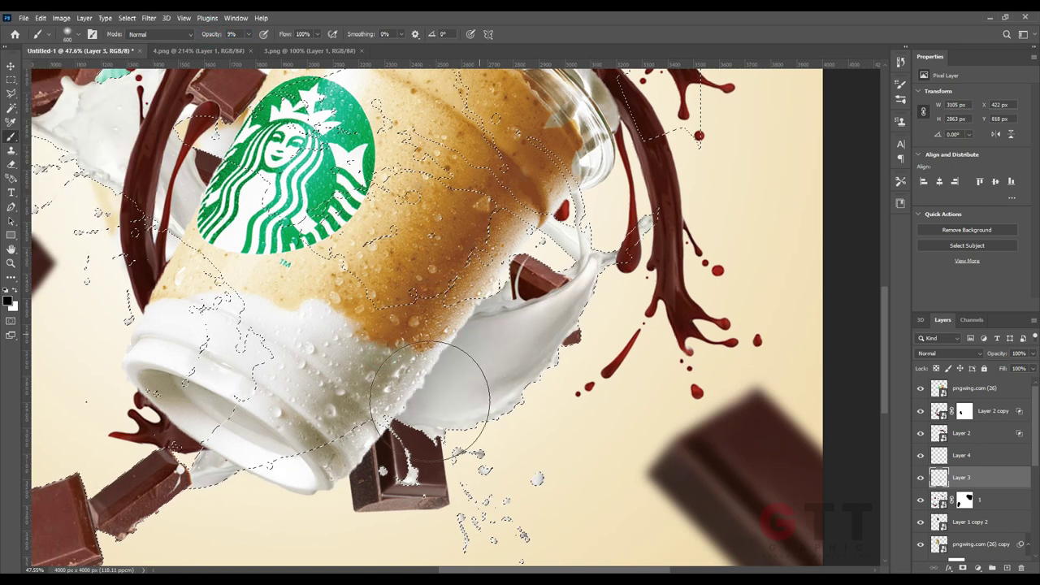
pyautogui.moveTo(236, 280); pyautogui.dragTo(309, 381)
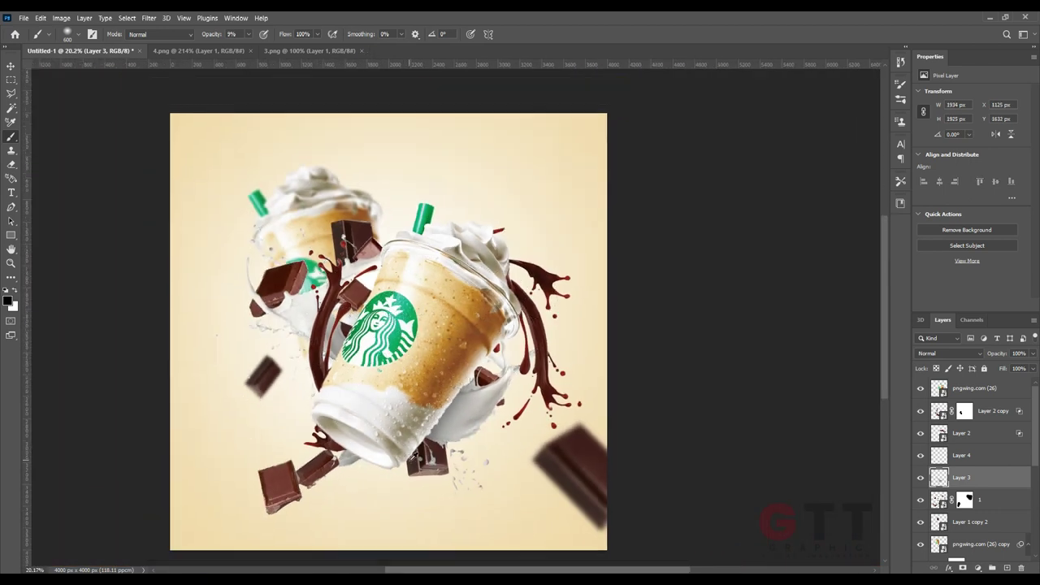
pyautogui.click(977, 567)
# Step: Darken the midtones with an unclipped Levels adjustment, then select the front cup layer
pyautogui.click(970, 428)
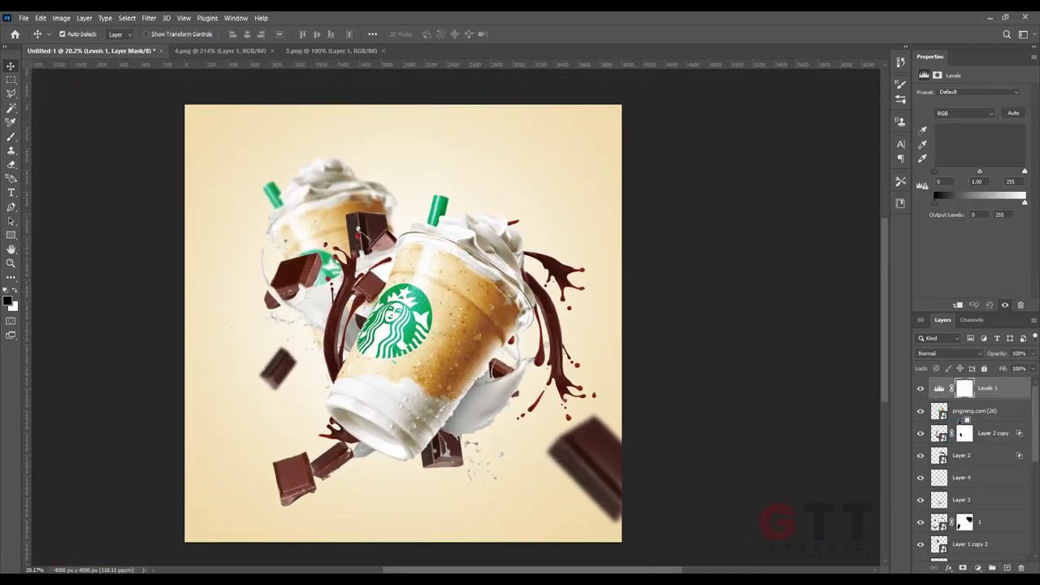
pyautogui.keyDown('alt'); pyautogui.click(965, 400); pyautogui.keyUp('alt')
pyautogui.moveTo(978, 171); pyautogui.dragTo(986, 172)
pyautogui.keyDown('alt'); pyautogui.click(947, 395); pyautogui.keyUp('alt')
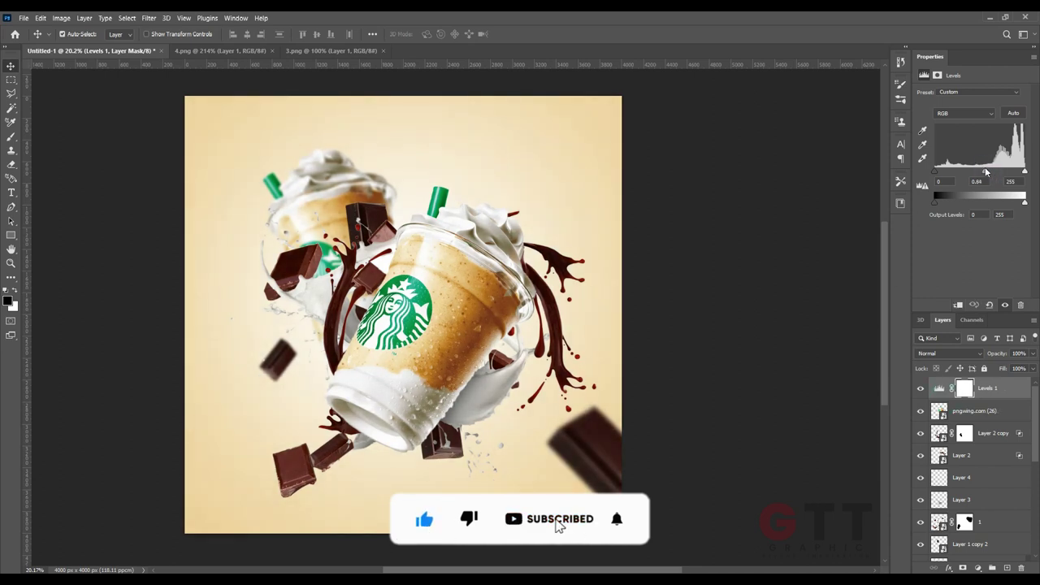
pyautogui.click(708, 383)
pyautogui.hotkey('ctrl', '-')
pyautogui.click(326, 517)
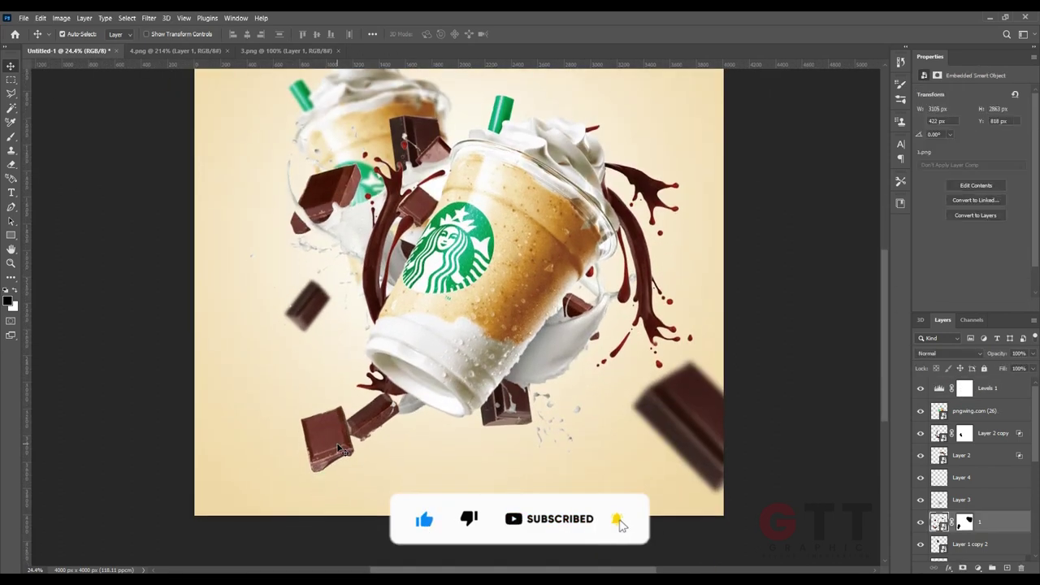
pyautogui.scroll(3, 369, 487)
# Step: Add a shadow layer and paint a soft tan shadow, sampled from the cream background, beneath the cups
pyautogui.keyDown('ctrl'); pyautogui.click(1006, 567); pyautogui.keyUp('ctrl')
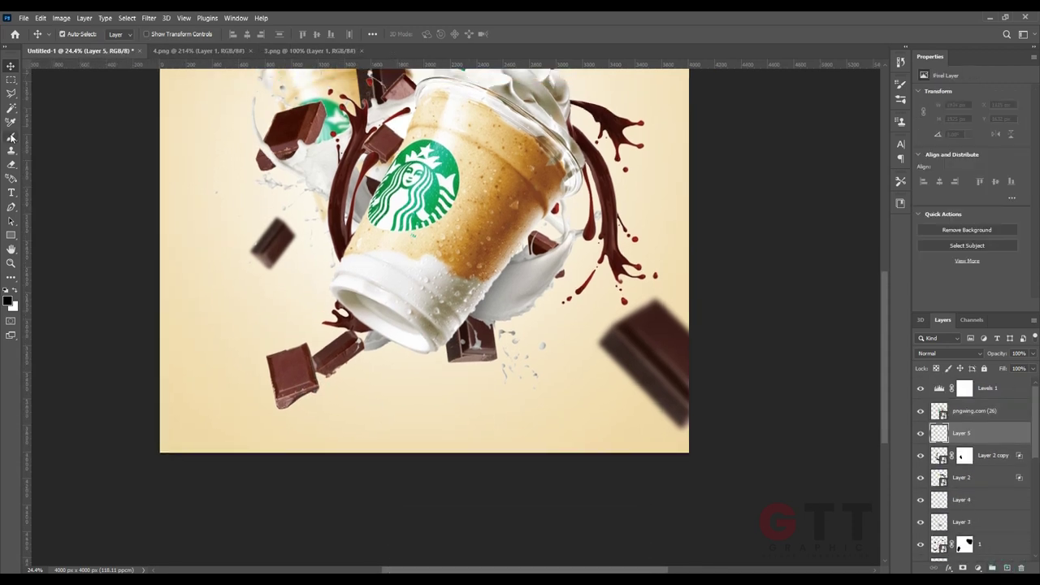
pyautogui.scroll(2, 417, 305)
pyautogui.click(120, 391)
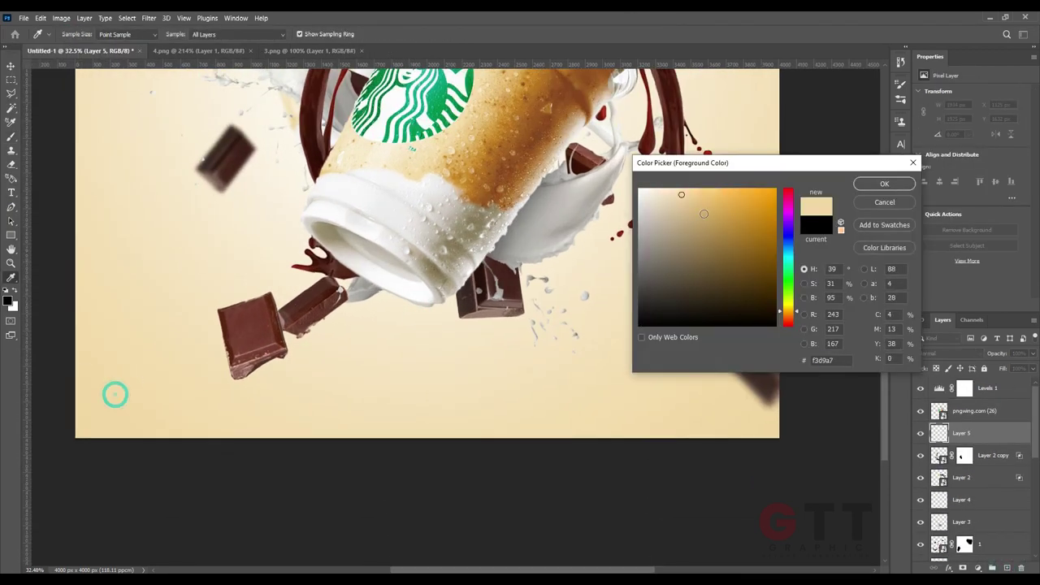
pyautogui.click(901, 183)
pyautogui.press('b')
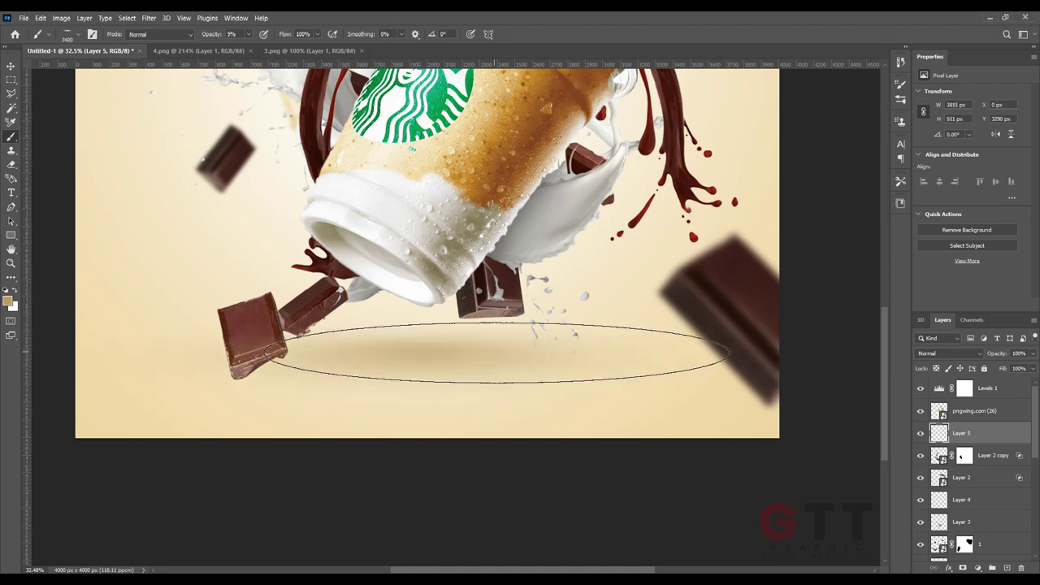
pyautogui.scroll(-3, 482, 385)
pyautogui.scroll(2, 302, 216)
# Step: Select layer 1, apply a transform, and target its mask with a soft round brush
pyautogui.click(504, 243)
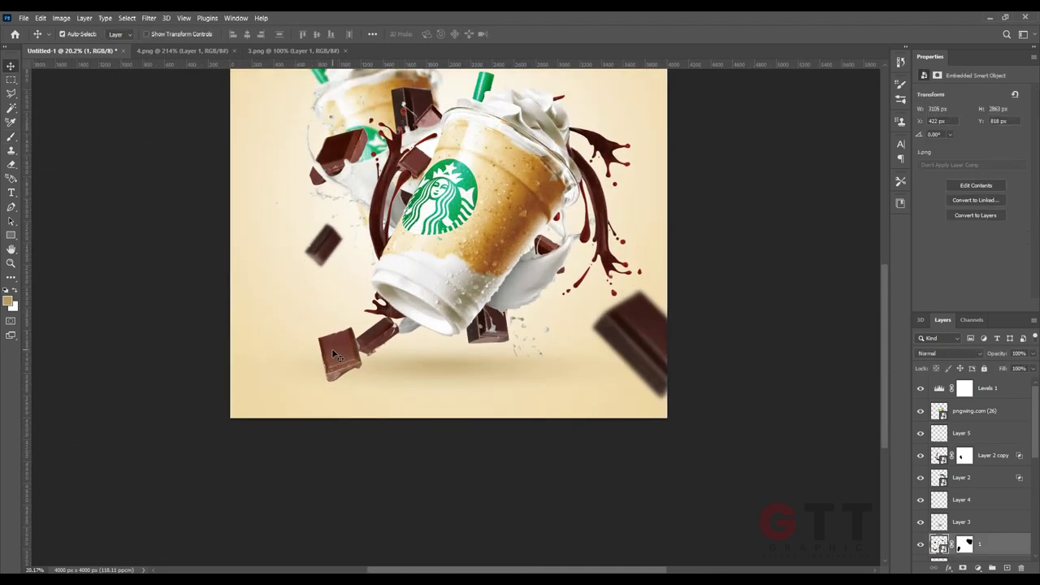
pyautogui.hotkey('ctrl', 't')
pyautogui.press('Return')
pyautogui.scroll(2, 301, 325)
pyautogui.click(964, 544)
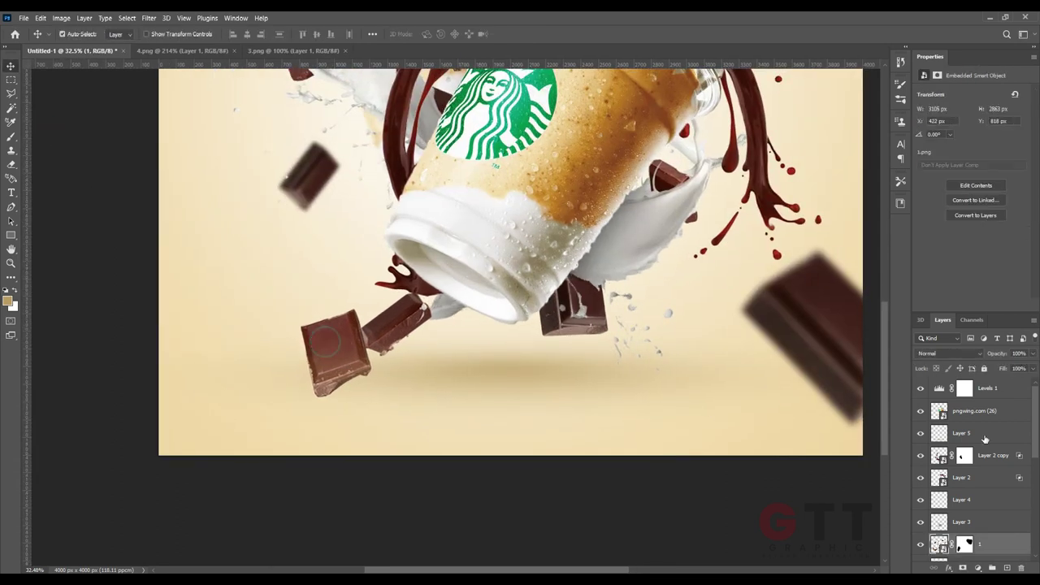
pyautogui.press('b')
pyautogui.click(67, 34)
pyautogui.doubleClick(59, 135)
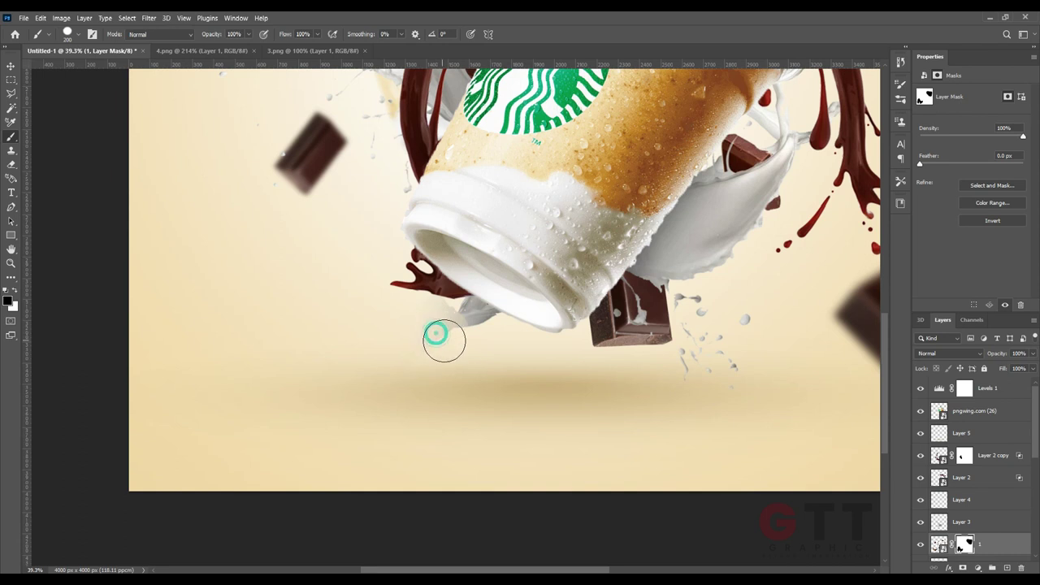
# Step: Refine the Levels 1 and Layer 3 masks around the front cup's lower rim
pyautogui.scroll(3, 444, 340)
pyautogui.click(964, 388)
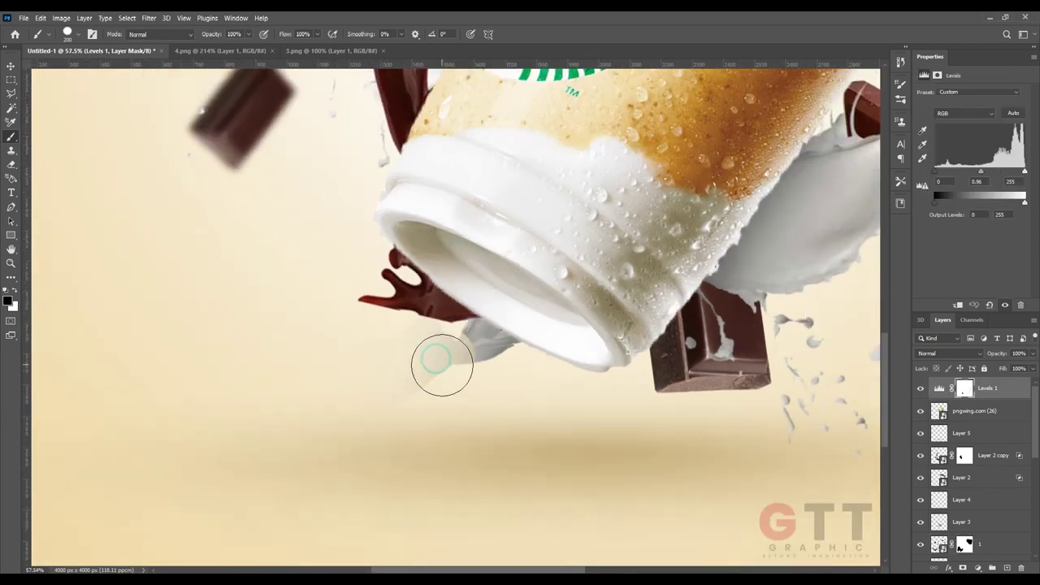
pyautogui.scroll(-2, 442, 365)
pyautogui.scroll(-2, 924, 433)
pyautogui.click(964, 477)
pyautogui.scroll(2, 414, 346)
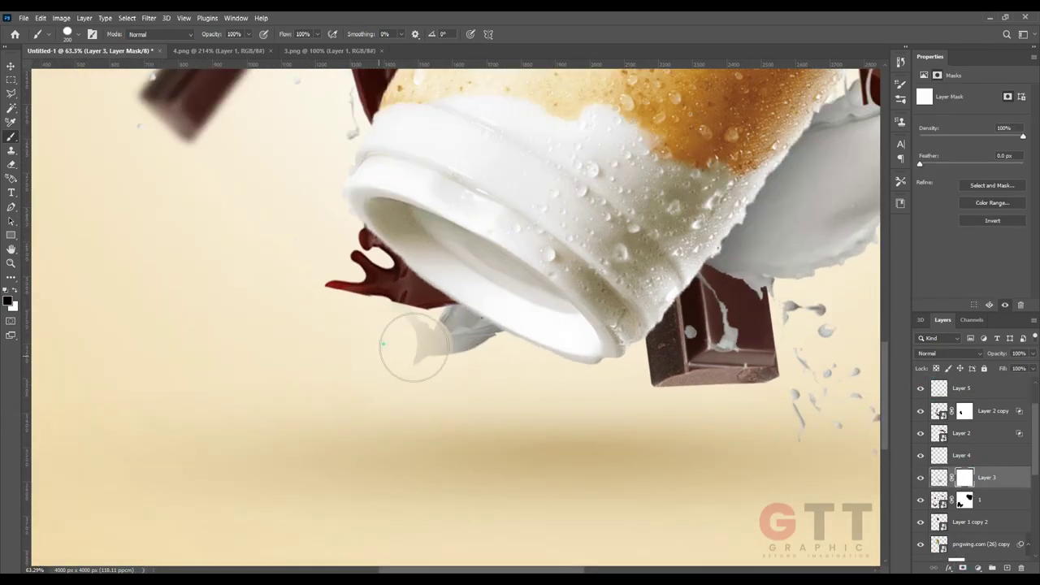
pyautogui.press('v')
pyautogui.scroll(-5, 417, 353)
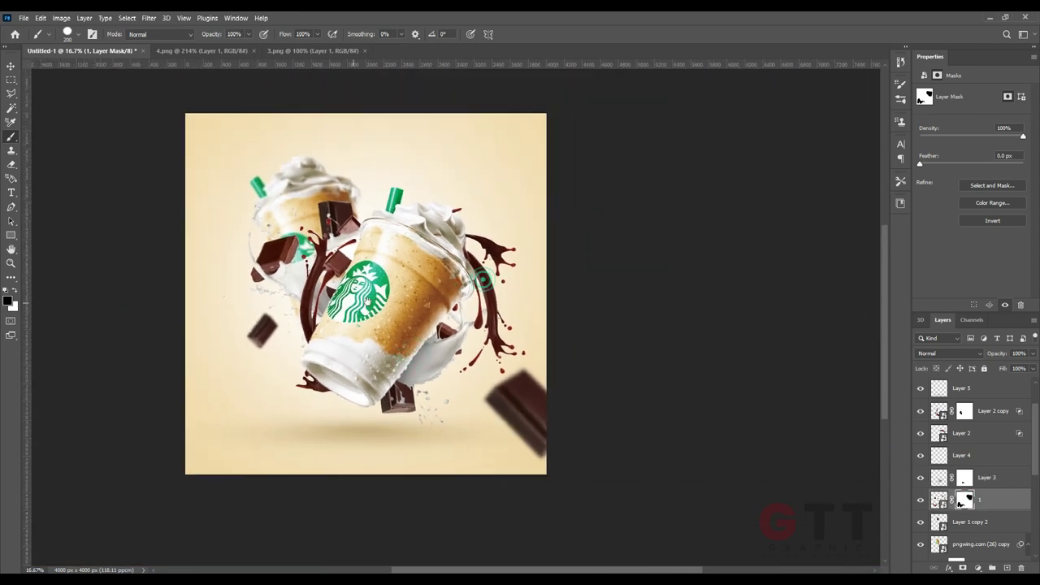
pyautogui.click(111, 152)
pyautogui.scroll(4, 469, 431)
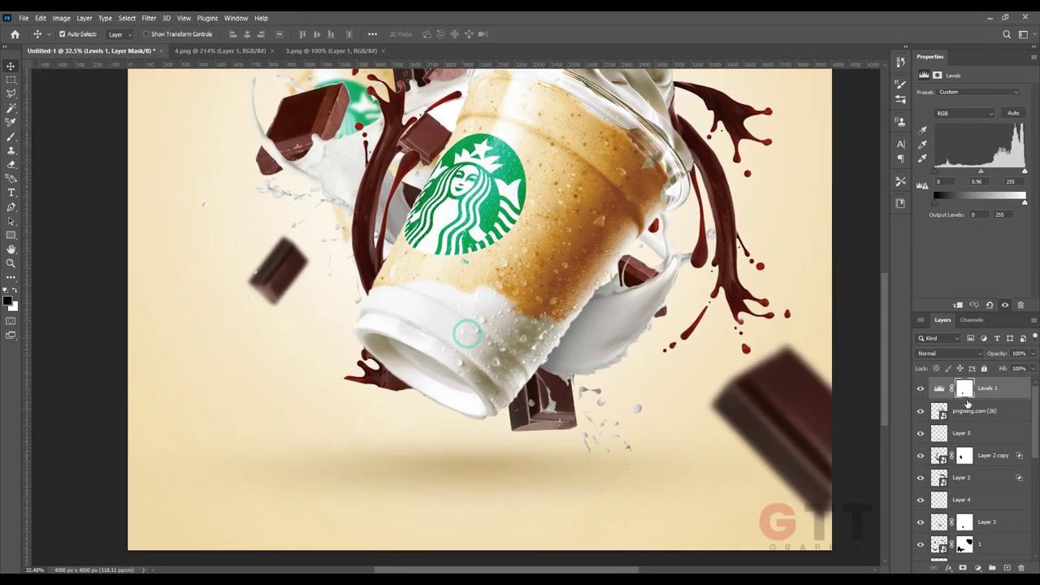
# Step: Load the pngwing.com (26) outline as a selection and add Layer 6 above it
pyautogui.keyDown('ctrl'); pyautogui.click(938, 411); pyautogui.keyUp('ctrl')
pyautogui.click(1006, 567)
pyautogui.press('b')
pyautogui.scroll(2, 401, 420)
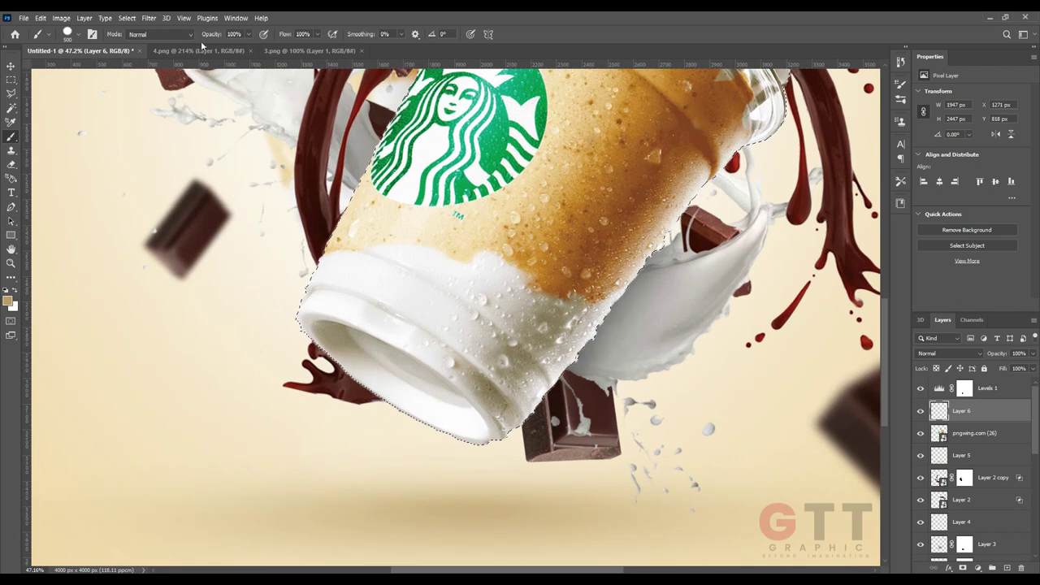
# Step: Paint faint black shading along the front cup's lower edge within its outline
pyautogui.press('d')
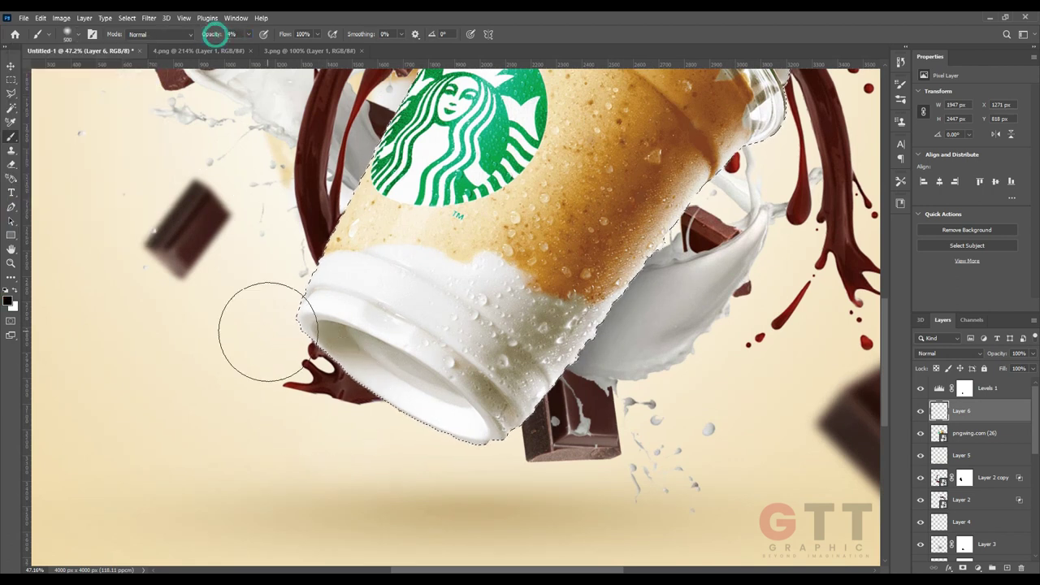
pyautogui.moveTo(284, 296); pyautogui.dragTo(556, 427)
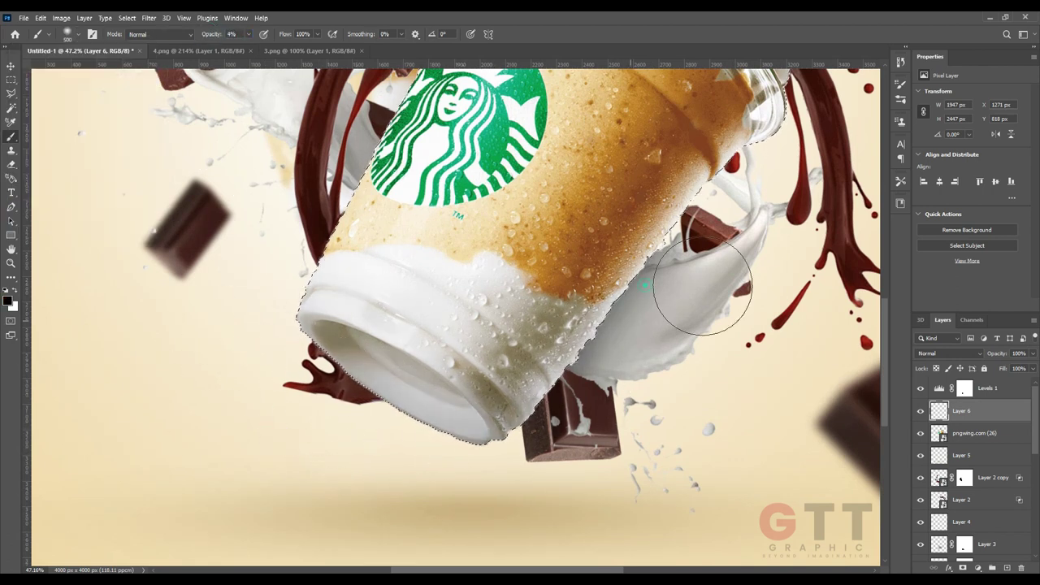
pyautogui.scroll(-1, 702, 286)
pyautogui.scroll(-1, 569, 366)
pyautogui.scroll(-1, 243, 433)
pyautogui.scroll(-1, 467, 467)
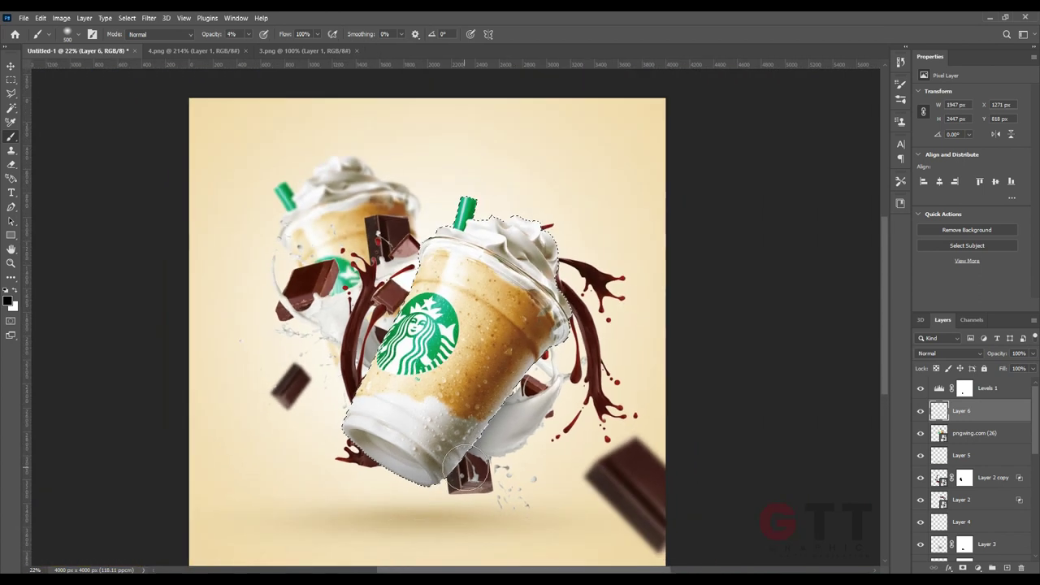
pyautogui.scroll(-2, 86, 235)
# Step: Clear the selection and lower Layer 6's opacity to 66%
pyautogui.press('v')
pyautogui.scroll(4, 74, 214)
pyautogui.hotkey('ctrl', 'd')
pyautogui.moveTo(999, 354); pyautogui.dragTo(971, 355)
pyautogui.scroll(-2, 80, 208)
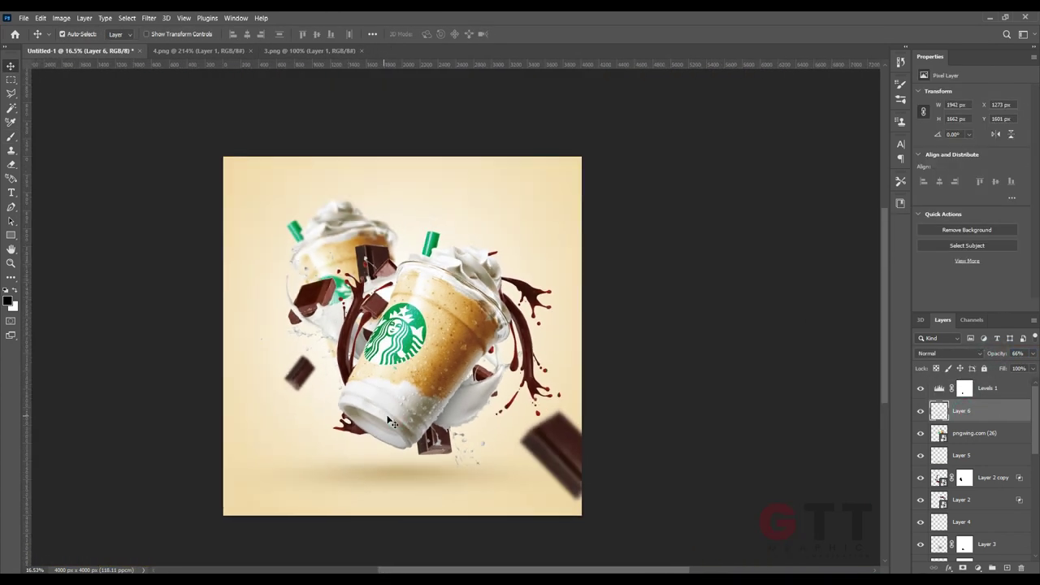
pyautogui.scroll(-1, 80, 208)
pyautogui.hotkey('alt', ']')
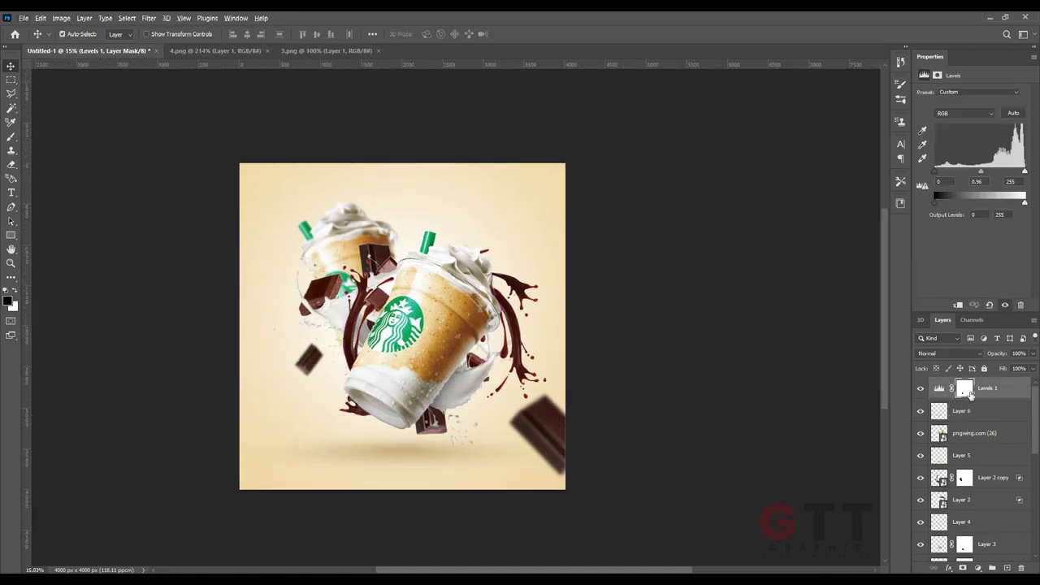
# Step: Move a blurred chocolate piece to the top-left corner and rotate it
pyautogui.click(541, 430)
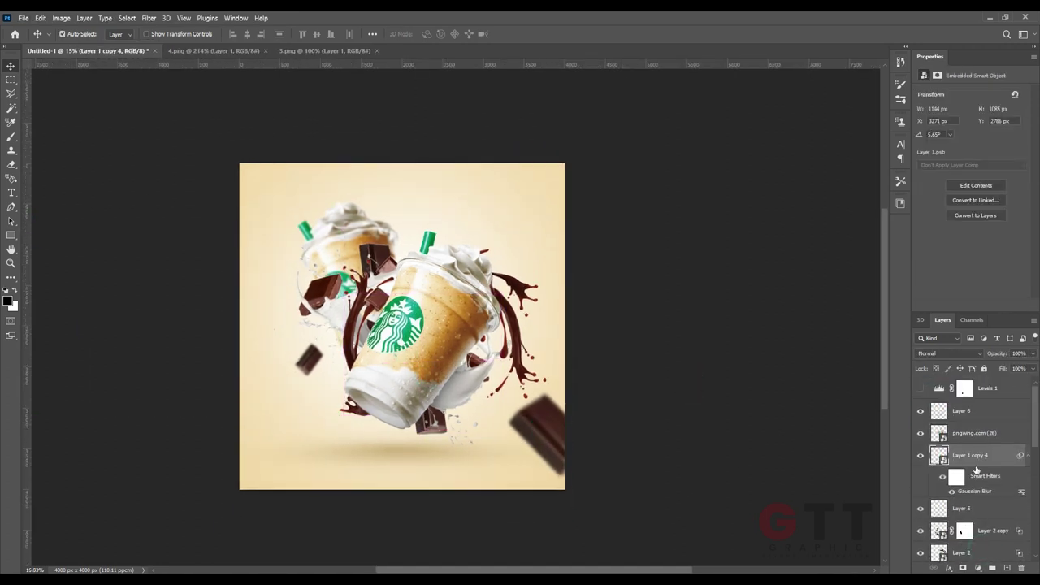
pyautogui.moveTo(507, 422); pyautogui.dragTo(236, 190)
pyautogui.click(529, 233)
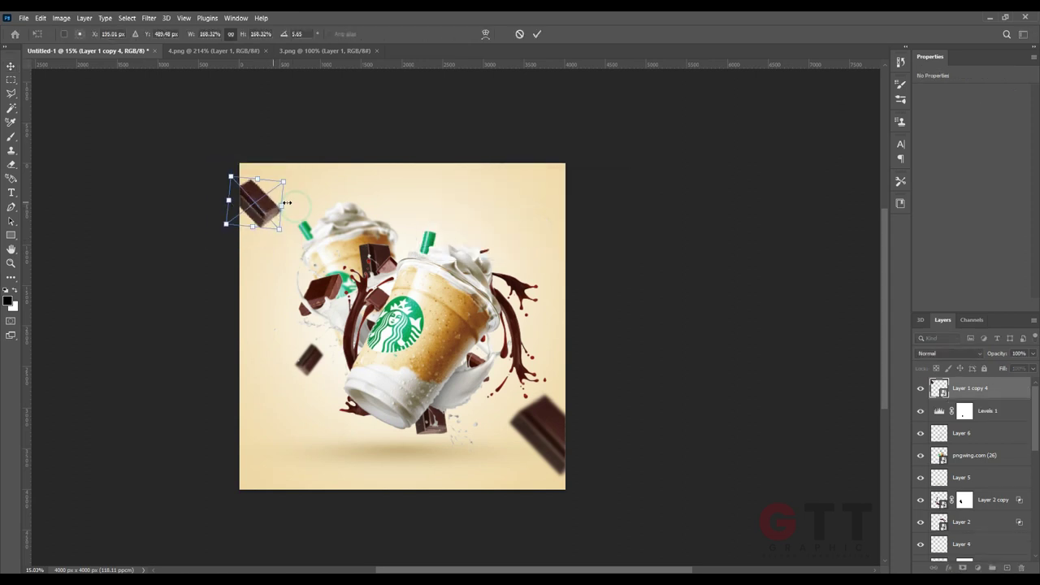
pyautogui.moveTo(275, 192)
pyautogui.mouseDown()
pyautogui.moveTo(290, 168)
pyautogui.moveTo(280, 204)
pyautogui.mouseUp()
pyautogui.hotkey('ctrl', 't')
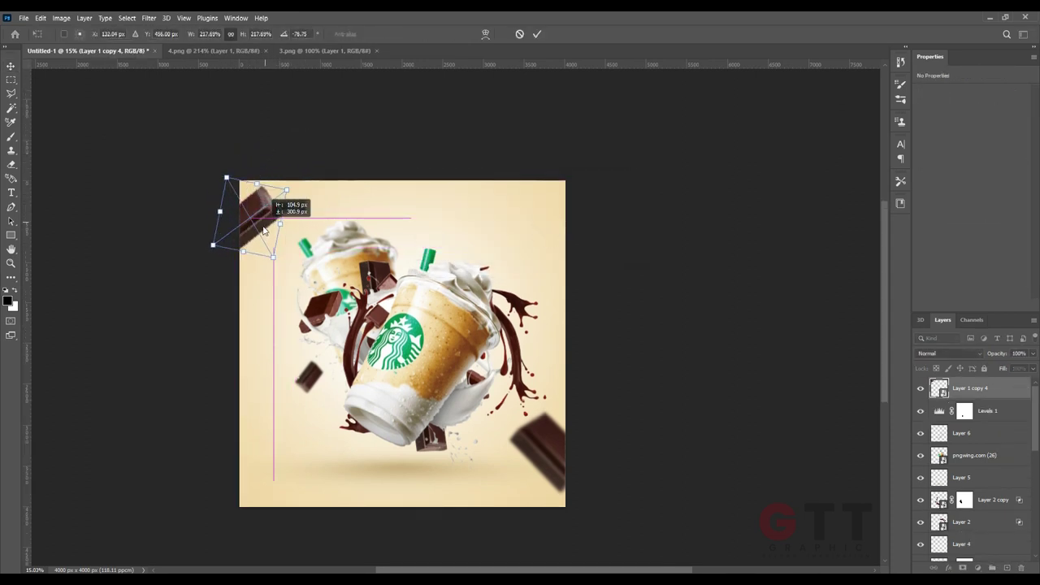
pyautogui.press('Return')
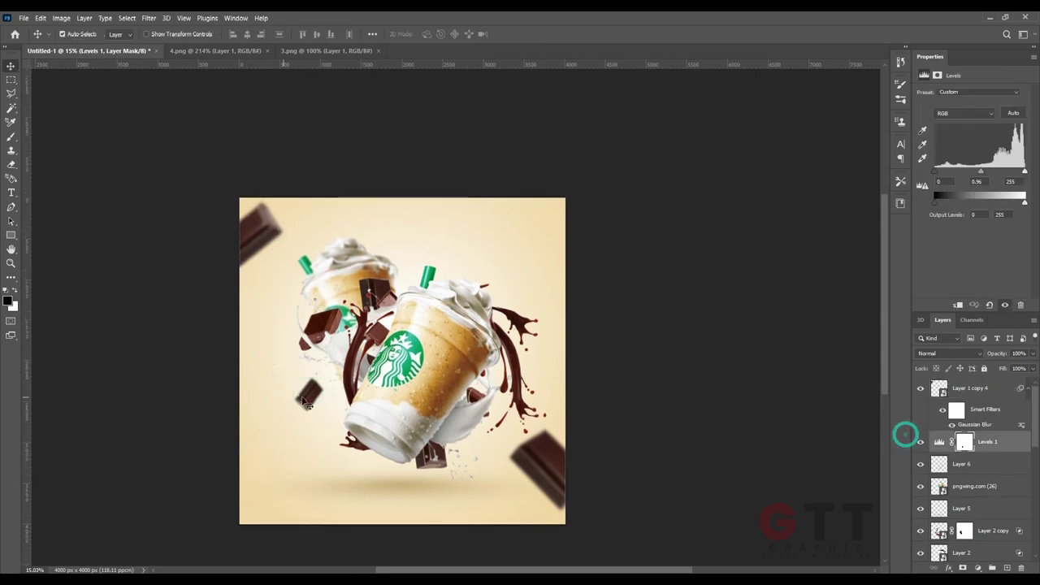
# Step: Copy a small chocolate above the front cup and rotate the top-right chocolate piece
pyautogui.moveTo(306, 403)
pyautogui.mouseDown()
pyautogui.moveTo(524, 295)
pyautogui.moveTo(453, 260)
pyautogui.mouseUp()
pyautogui.hotkey('ctrl', 't')
pyautogui.click(529, 239)
pyautogui.press('Return')
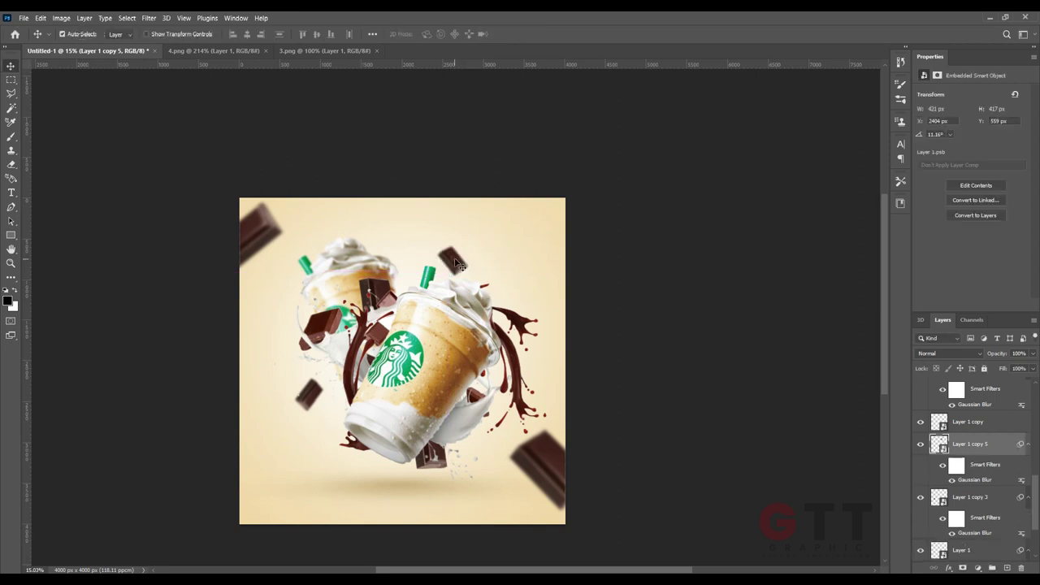
pyautogui.hotkey('ctrl', 't')
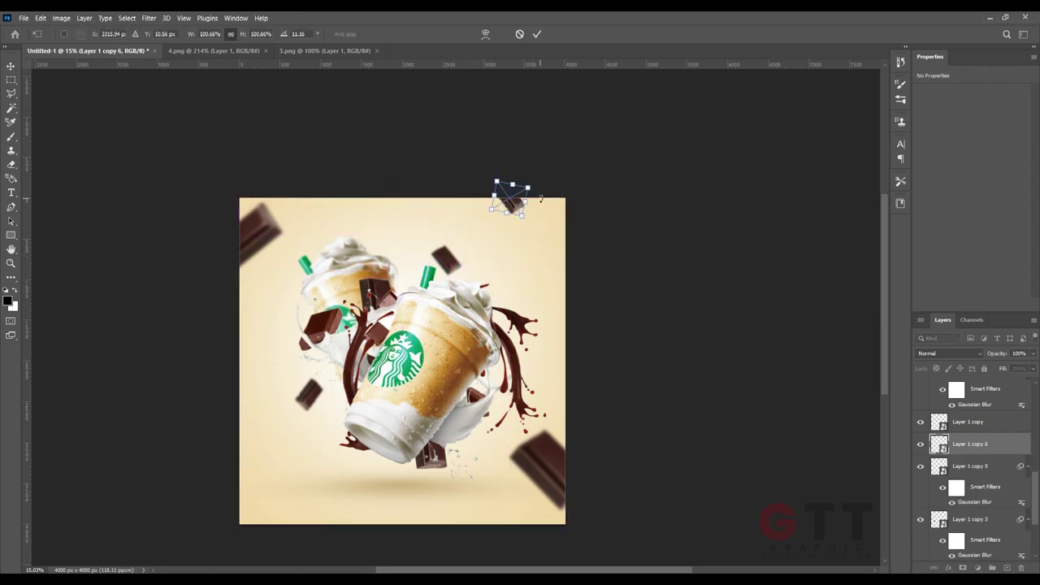
pyautogui.moveTo(542, 185); pyautogui.dragTo(551, 198)
pyautogui.press('Return')
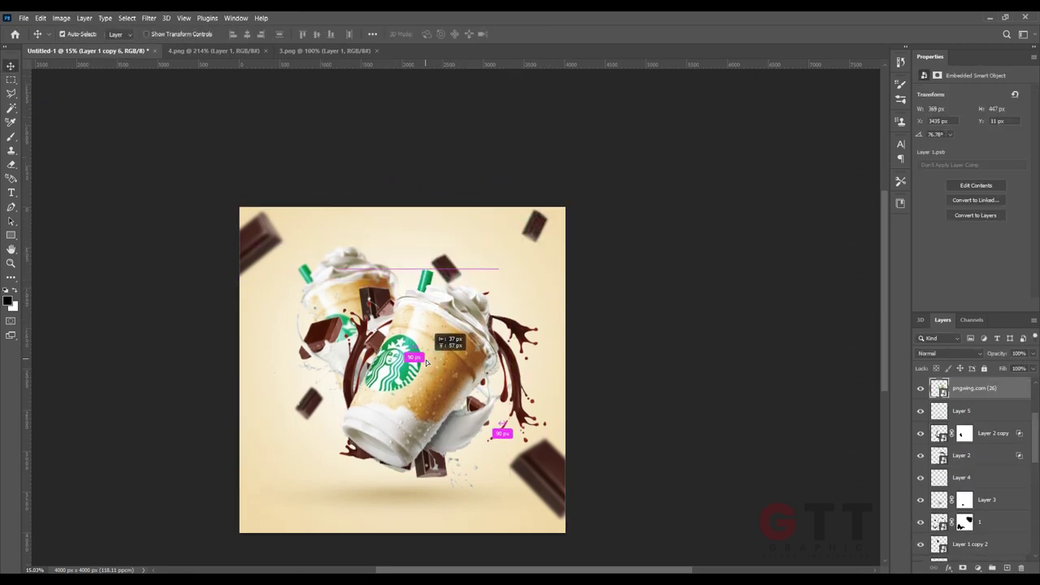
# Step: Shift the cup layers, then duplicate the back cup and enlarge it slightly higher
pyautogui.moveTo(167, 313); pyautogui.dragTo(608, 492)
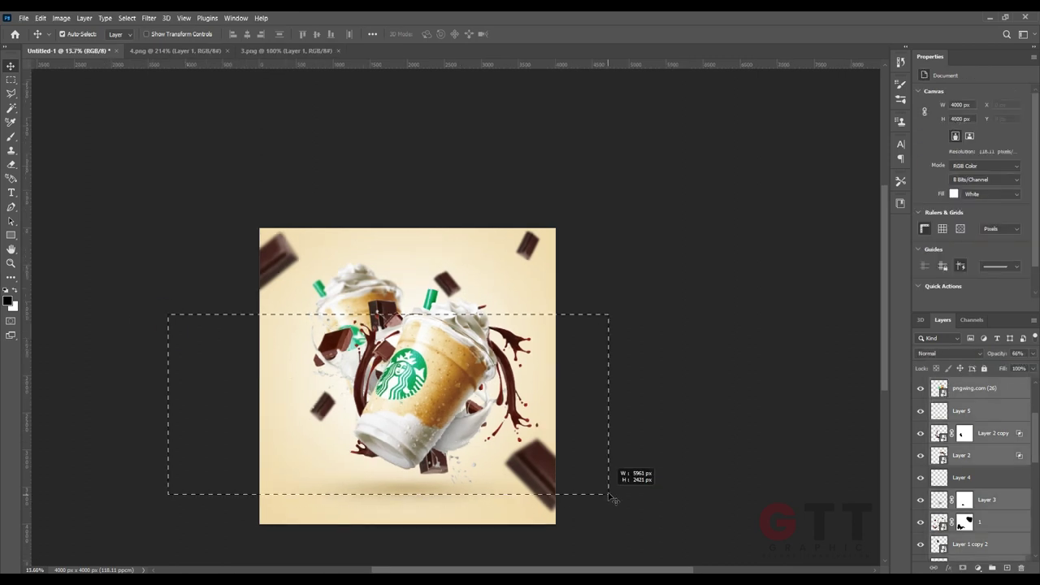
pyautogui.moveTo(449, 411); pyautogui.dragTo(440, 413)
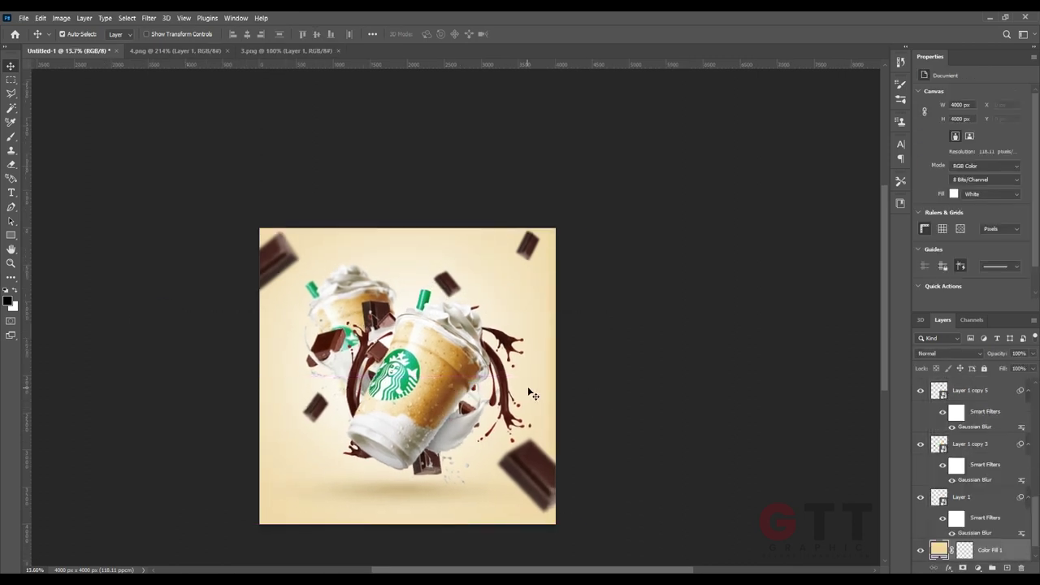
pyautogui.click(704, 412)
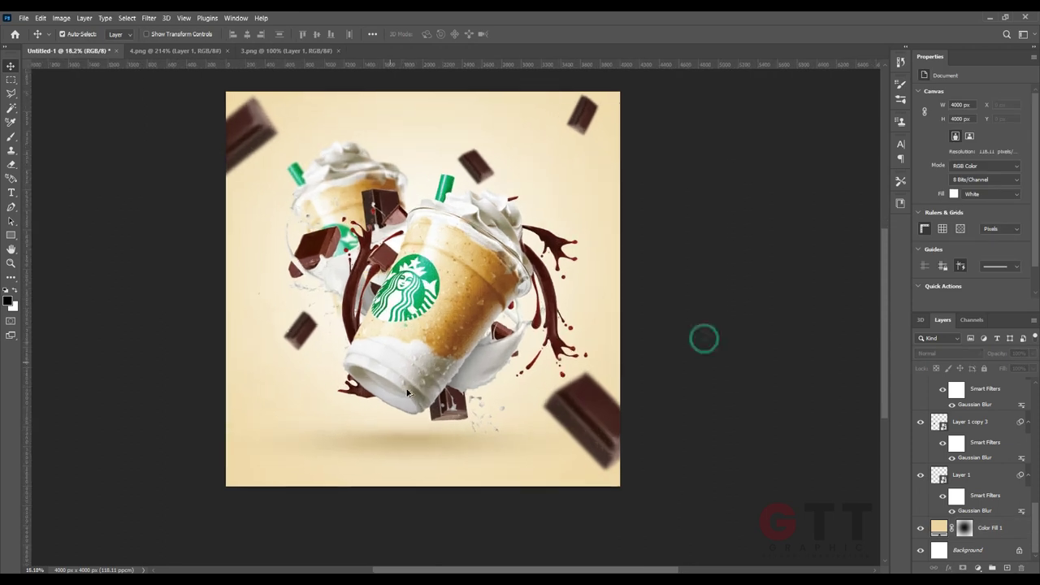
pyautogui.scroll(1, 703, 413)
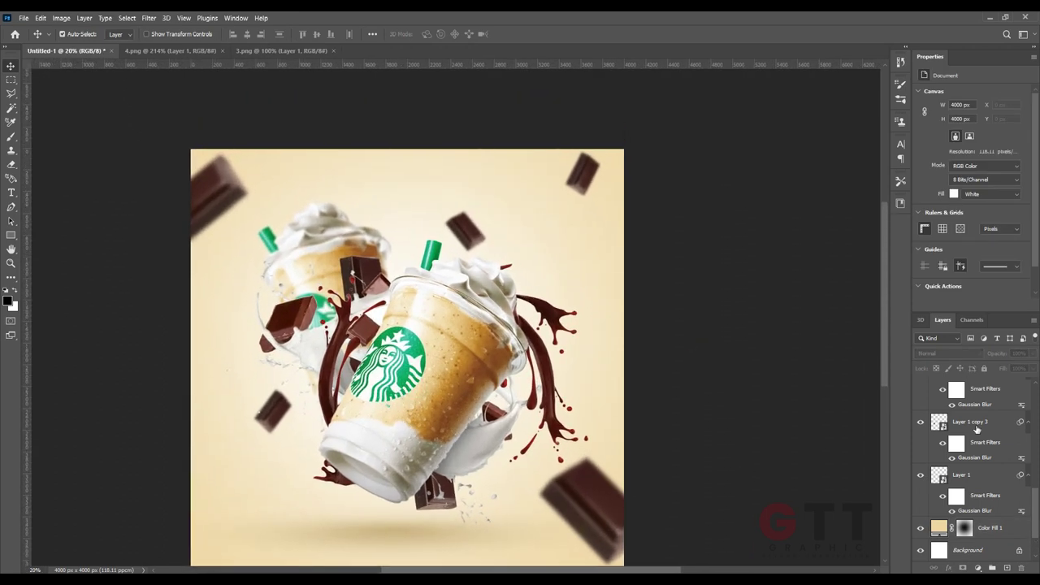
pyautogui.scroll(3, 938, 396)
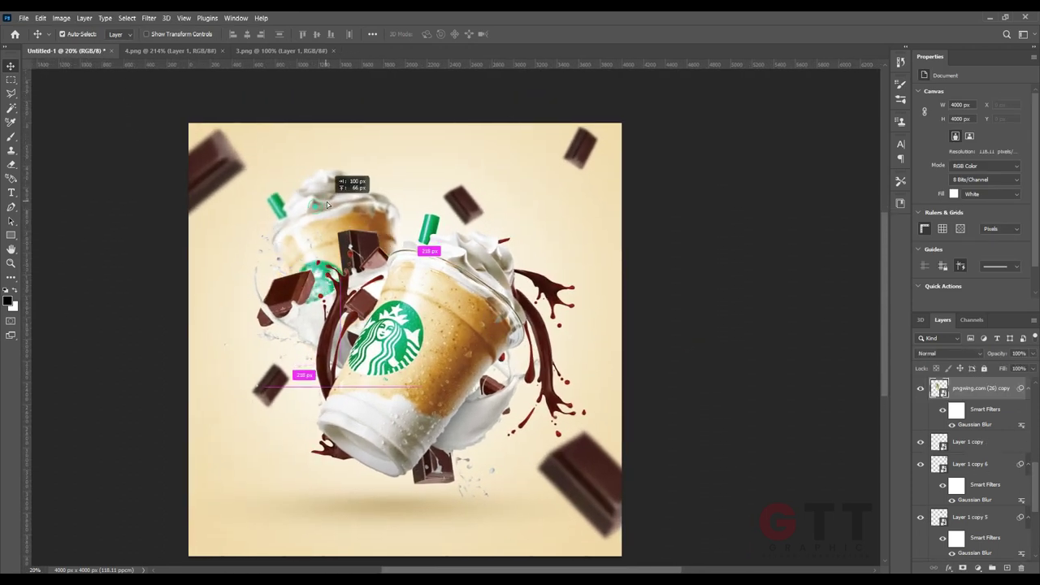
pyautogui.hotkey('ctrl', 'j')
pyautogui.hotkey('ctrl', 't')
pyautogui.moveTo(431, 237); pyautogui.dragTo(429, 244)
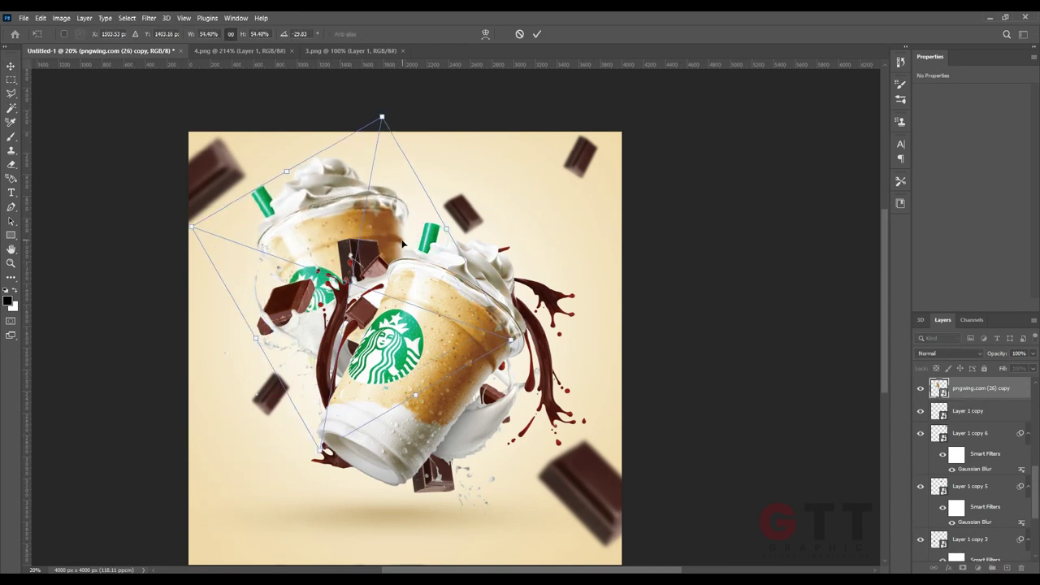
pyautogui.press('Return')
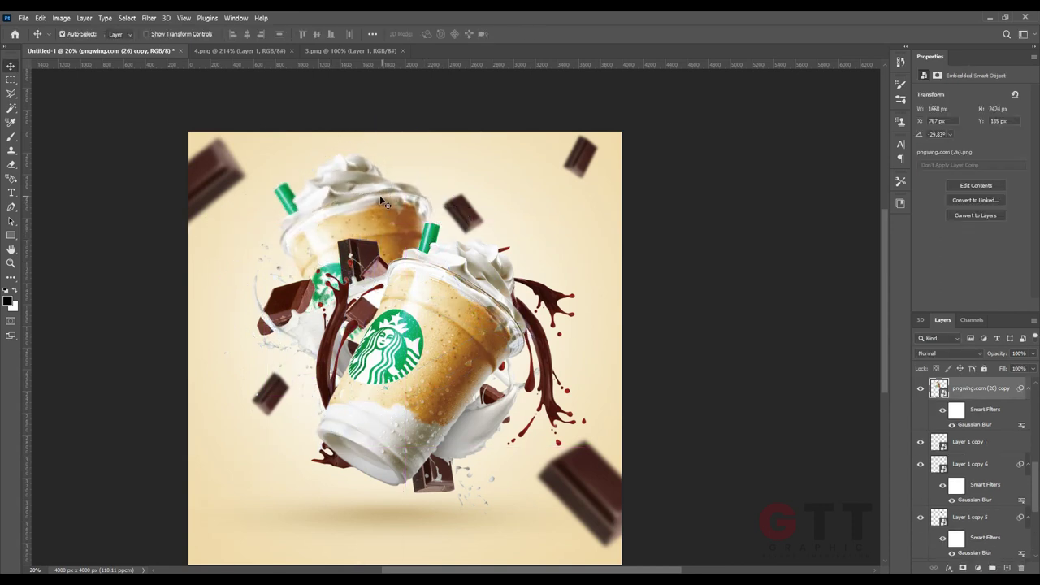
# Step: Nudge the lower-right and top-left blurred chocolate pieces into better positions
pyautogui.scroll(-3, 445, 307)
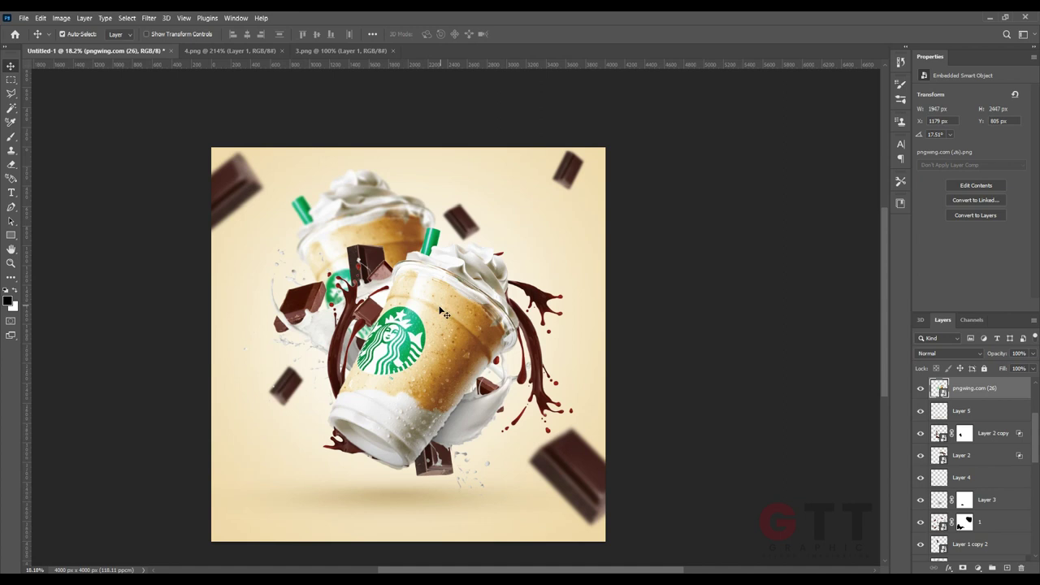
pyautogui.moveTo(543, 430); pyautogui.dragTo(552, 430)
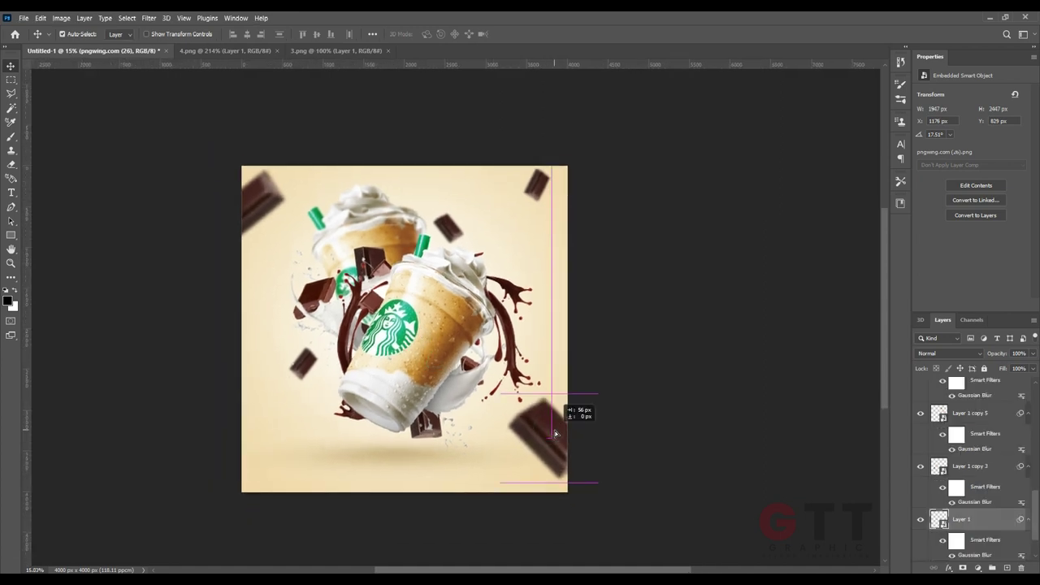
pyautogui.moveTo(260, 191); pyautogui.dragTo(255, 198)
pyautogui.scroll(-2, 454, 308)
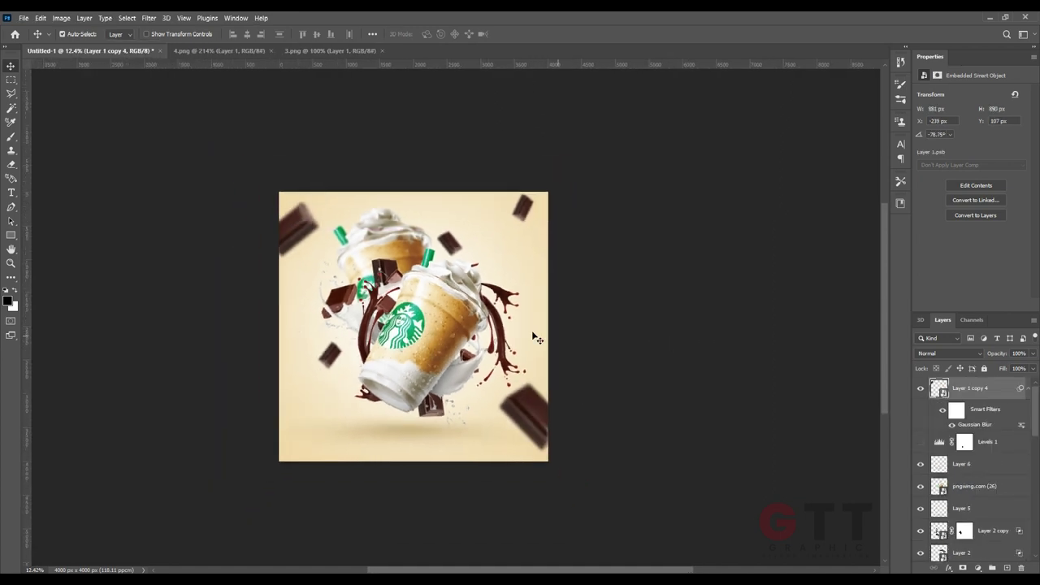
pyautogui.moveTo(529, 249); pyautogui.dragTo(519, 271)
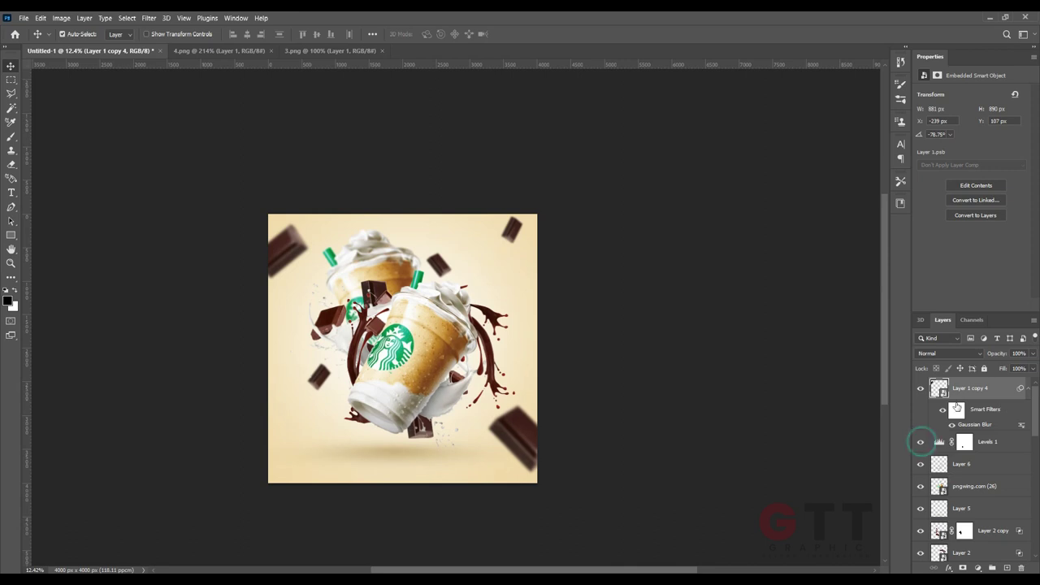
# Step: Add a Color Balance adjustment with midtones Red +35, Green -4, Yellow -30
pyautogui.click(978, 568)
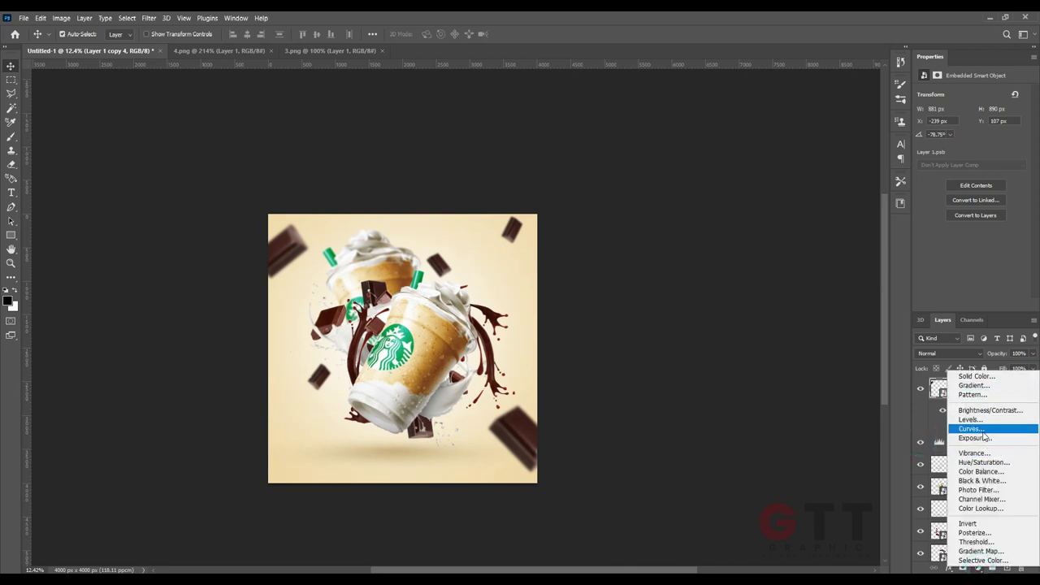
pyautogui.click(980, 471)
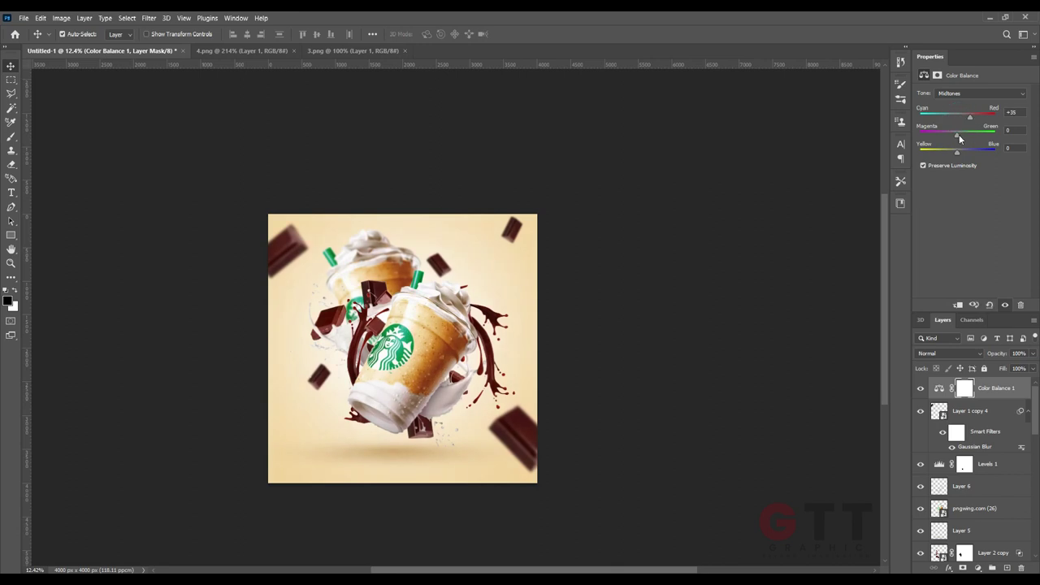
pyautogui.moveTo(955, 136); pyautogui.dragTo(956, 136)
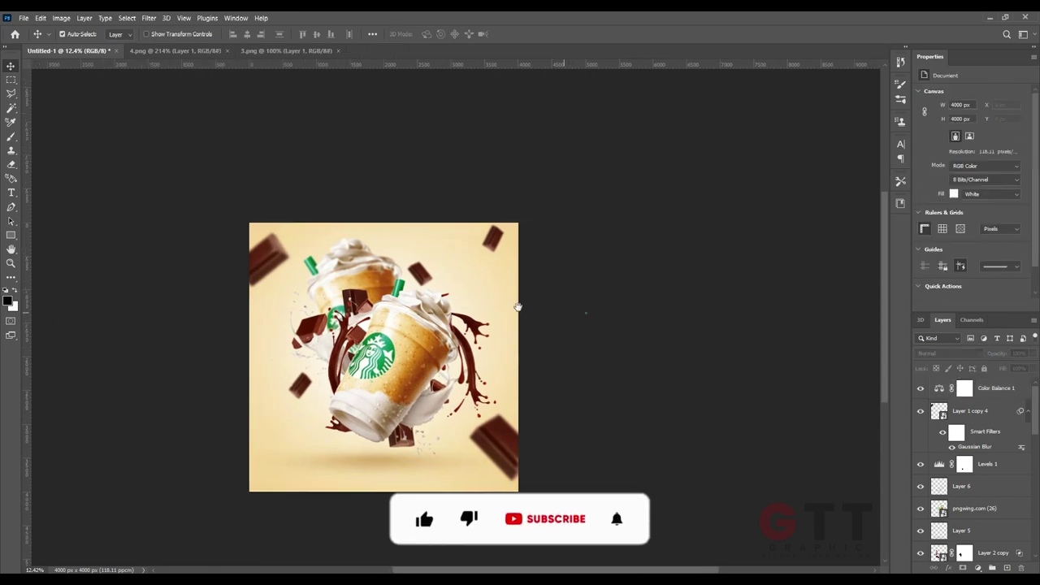
# Step: Target the Levels 1 mask and toggle the Layer 2 copy splash to compare
pyautogui.scroll(2, 451, 324)
pyautogui.scroll(1, 443, 292)
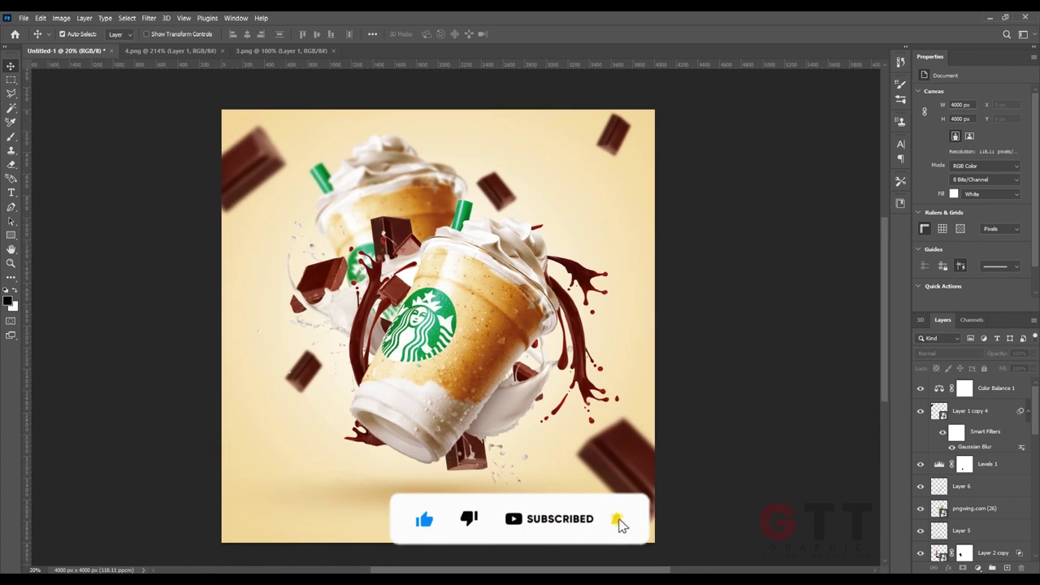
pyautogui.scroll(3, 619, 524)
pyautogui.scroll(3, 520, 406)
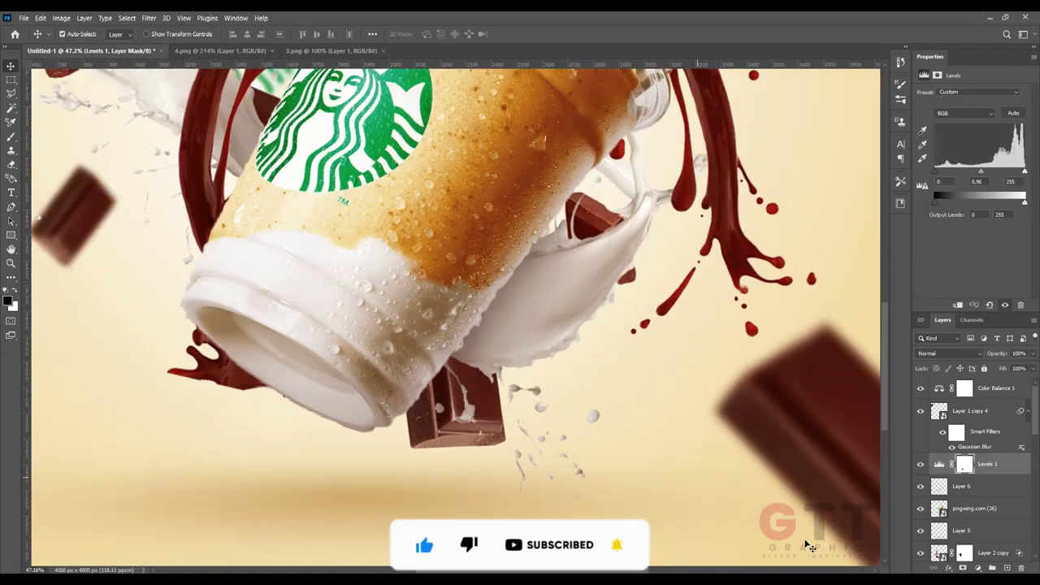
pyautogui.click(964, 419)
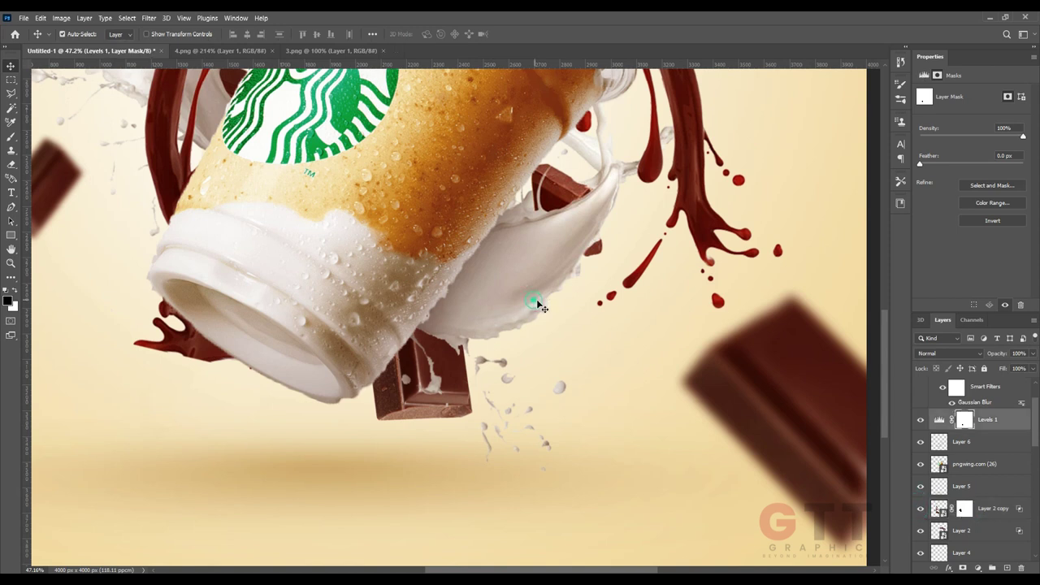
pyautogui.scroll(-1, 975, 455)
pyautogui.scroll(-1, 975, 455)
pyautogui.click(964, 464)
pyautogui.click(918, 463)
pyautogui.click(919, 463)
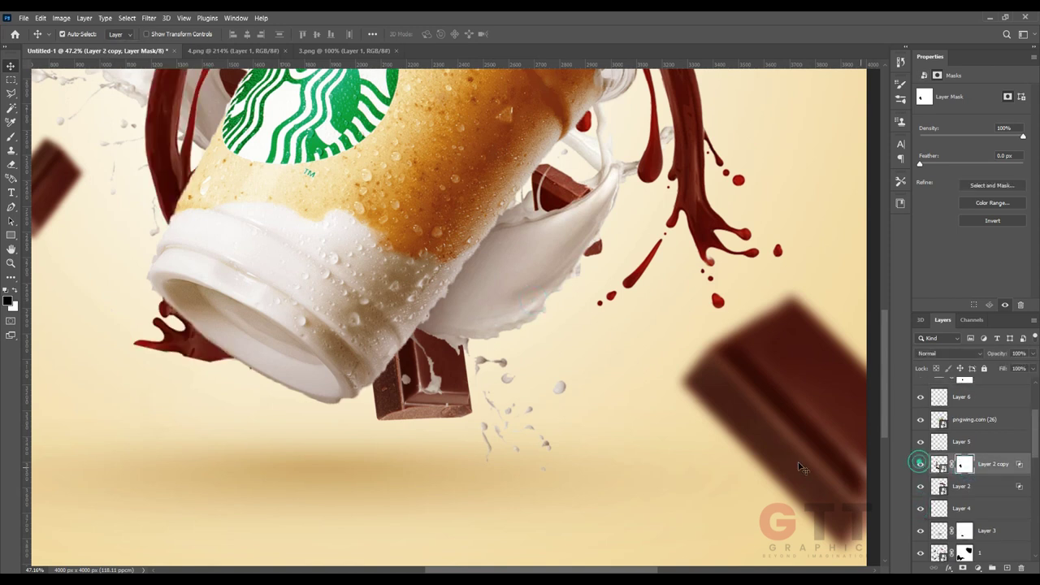
# Step: Paint black on the layer 1 and Layer 3 masks to hide stray milk droplets
pyautogui.click(964, 552)
pyautogui.press('b')
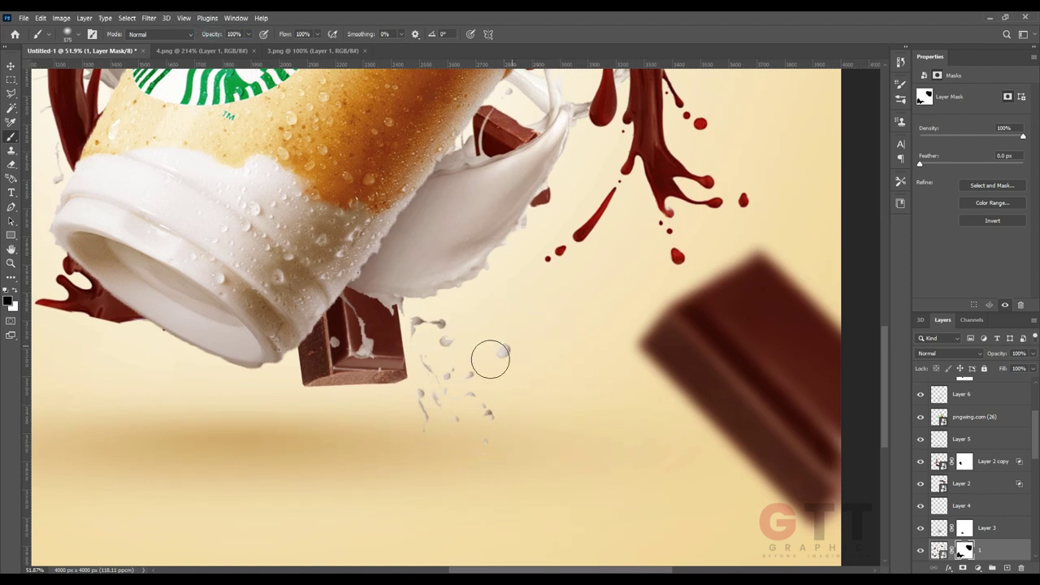
pyautogui.click(964, 528)
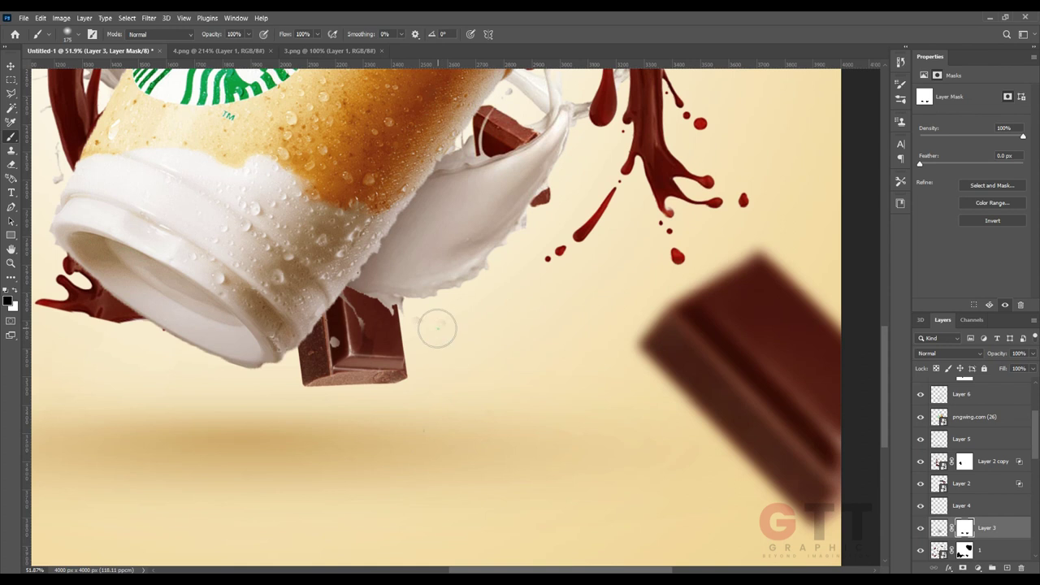
pyautogui.click(966, 551)
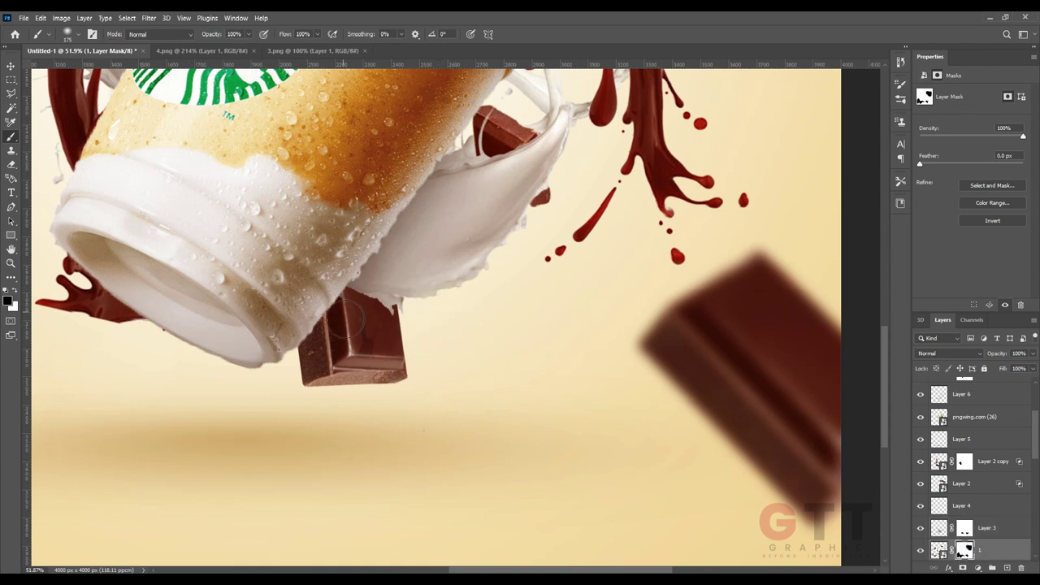
pyautogui.click(964, 528)
pyautogui.scroll(-5, 483, 364)
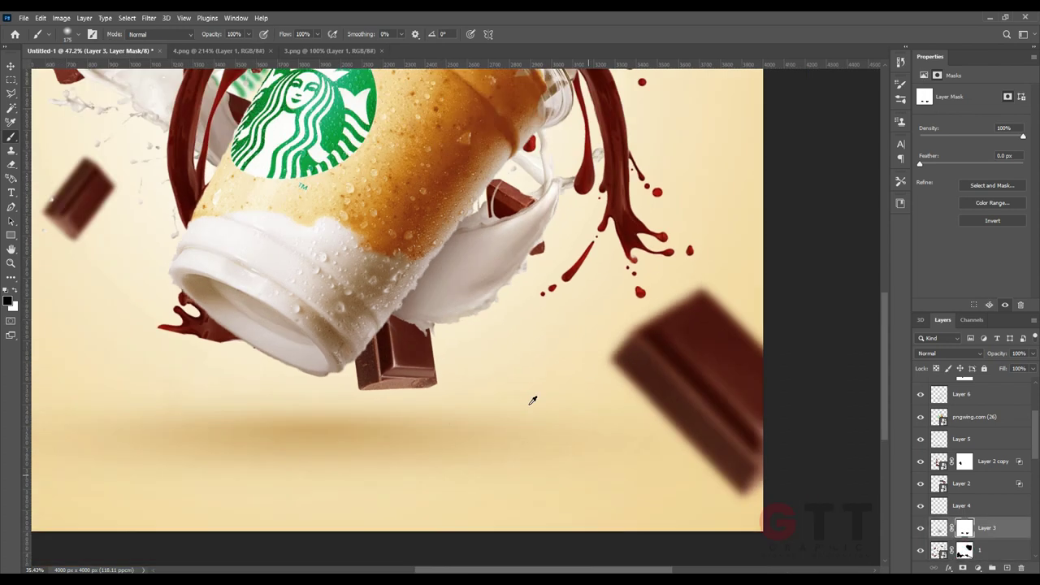
pyautogui.click(41, 116)
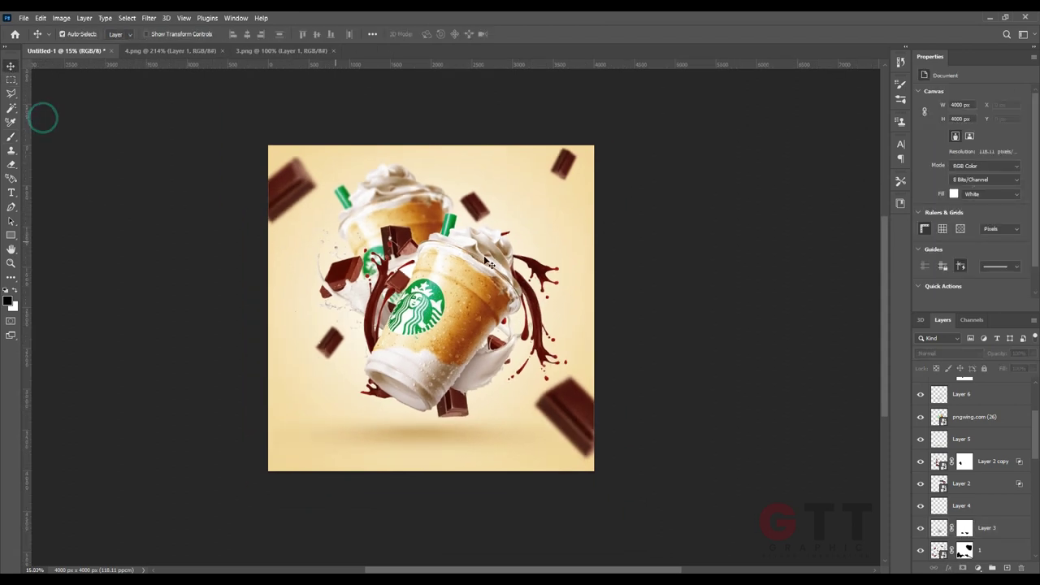
pyautogui.moveTo(515, 248); pyautogui.dragTo(492, 321)
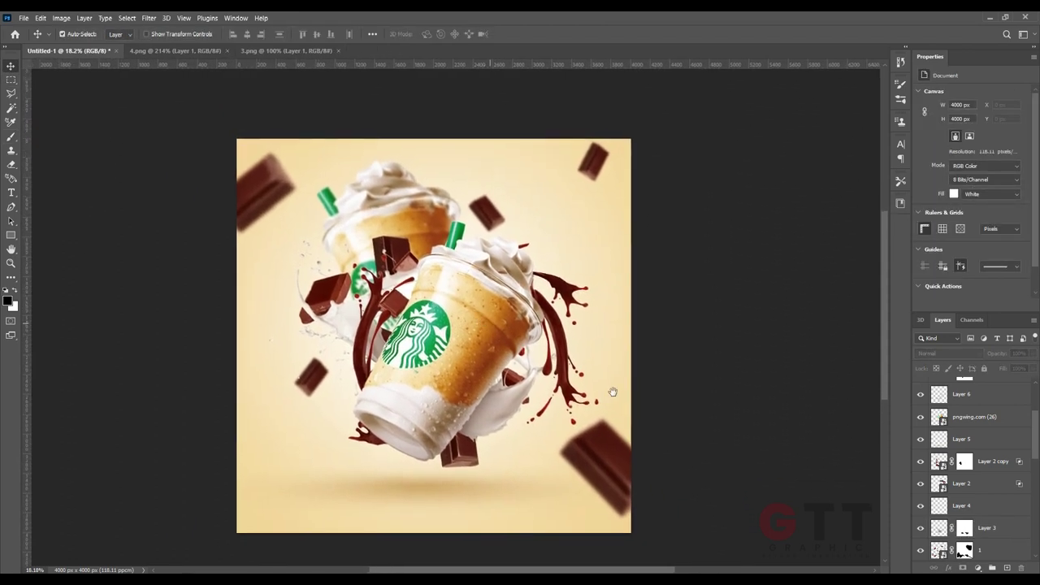
# Step: Mask away a small patch of the Layer 2 copy splash near the front cup's base
pyautogui.click(964, 550)
pyautogui.press('b')
pyautogui.scroll(6, 348, 434)
pyautogui.click(962, 442)
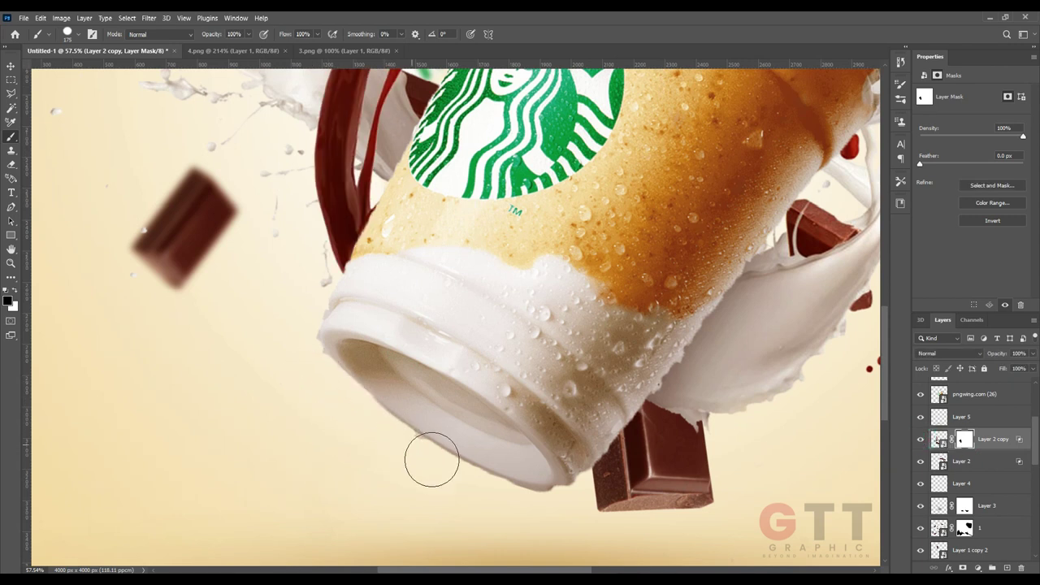
pyautogui.scroll(-4, 437, 454)
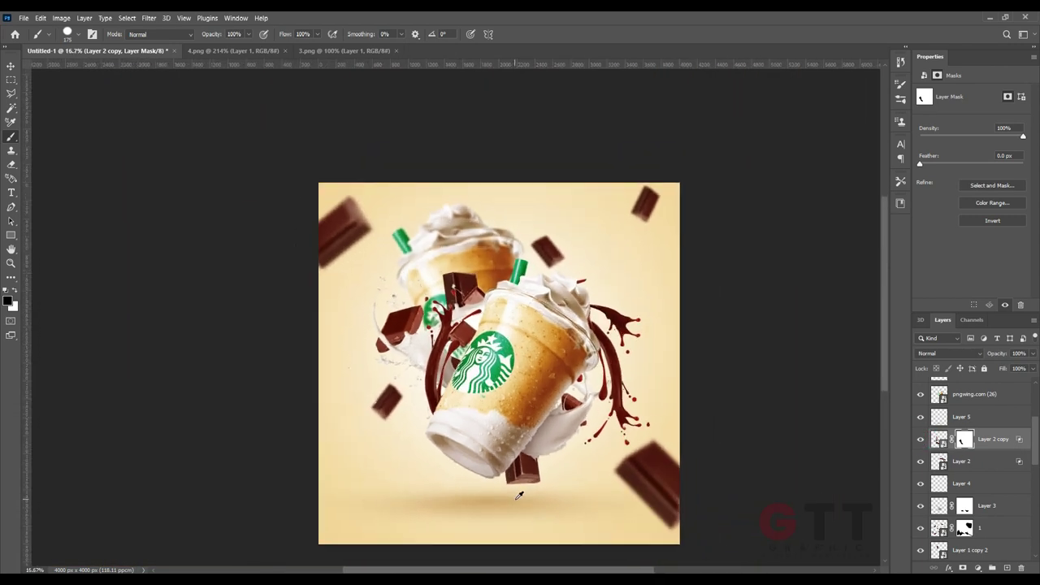
pyautogui.click(10, 65)
pyautogui.scroll(1, 63, 121)
pyautogui.moveTo(580, 432); pyautogui.dragTo(531, 398)
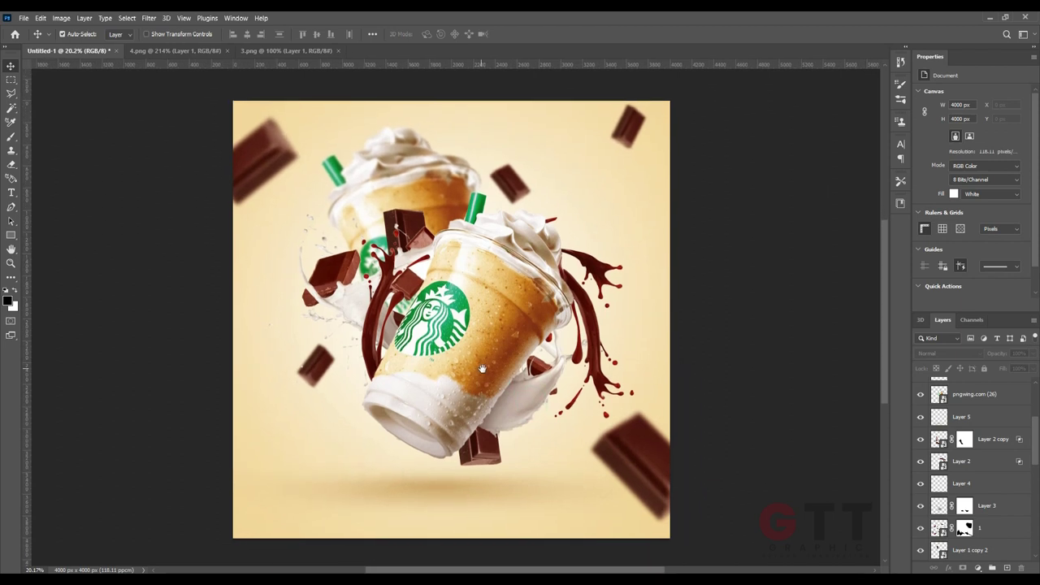
pyautogui.scroll(-1, 455, 345)
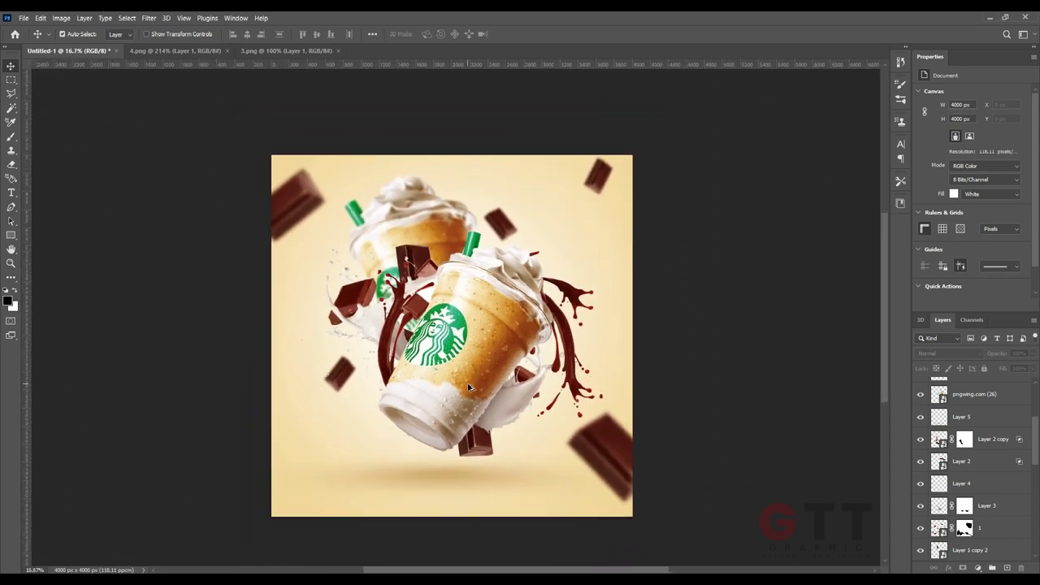